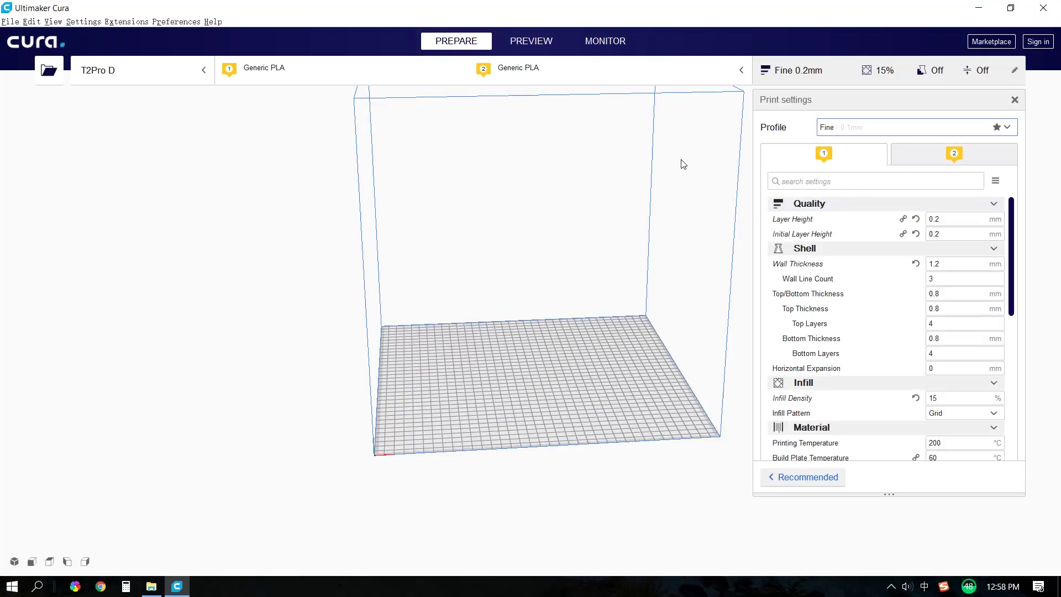
scroll(635, 232, "up", 2)
right_click_drag(632, 273, 564, 376)
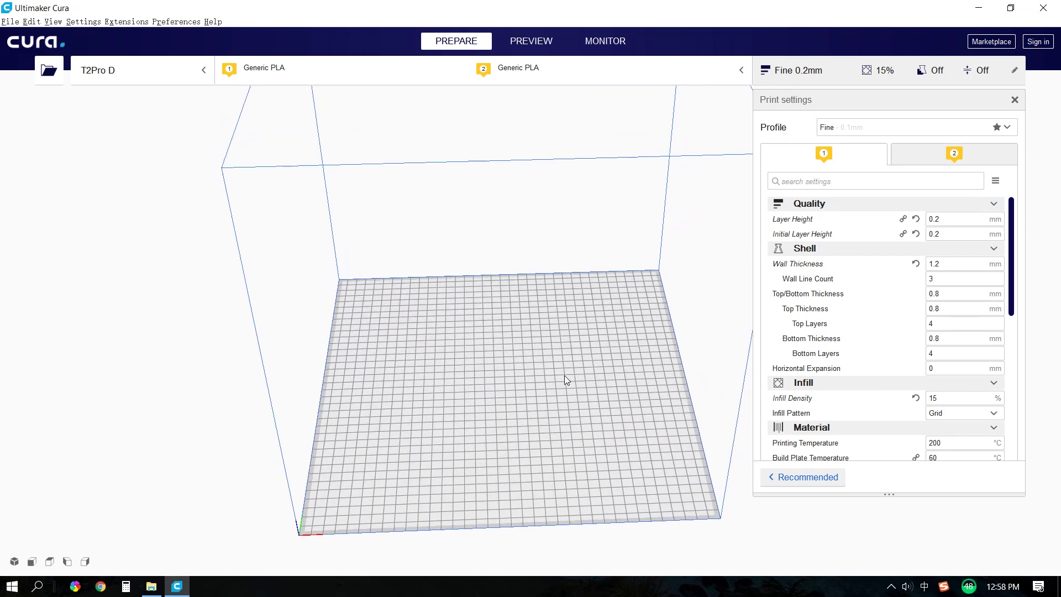
right_click_drag(280, 118, 301, 97)
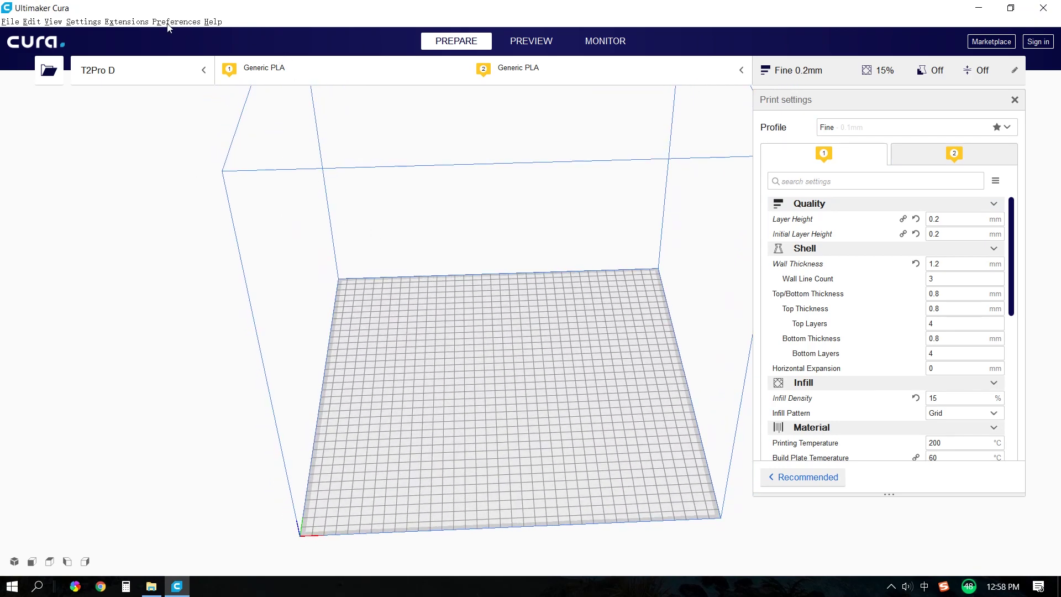
left_click(817, 70)
left_click(798, 70)
left_click(978, 74)
left_click(805, 70)
left_click(1014, 101)
left_click(798, 72)
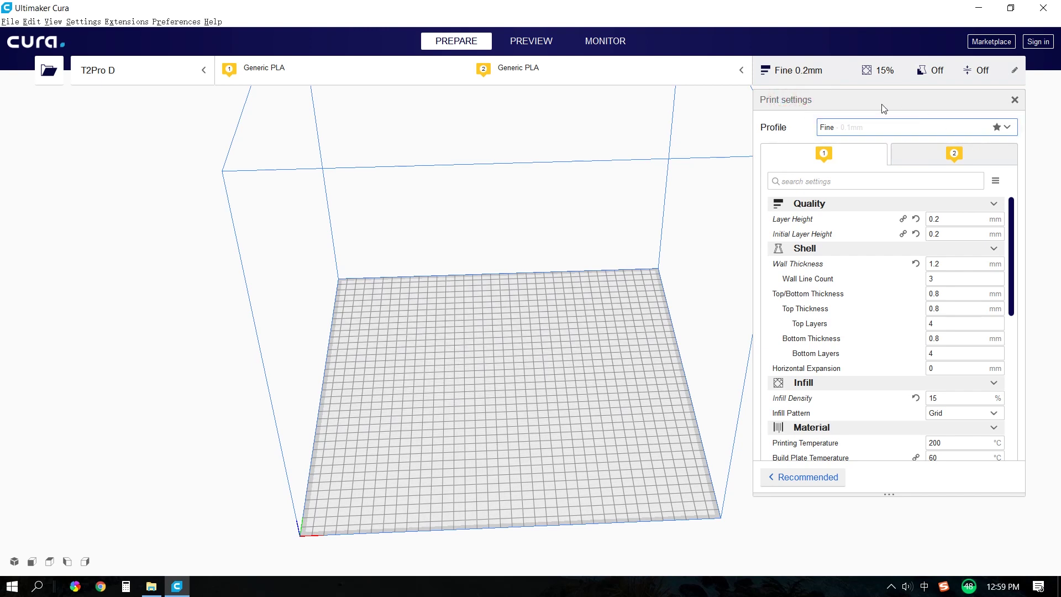
Review the extruder material setup and the available print profiles, and close the print settings.
left_click(741, 74)
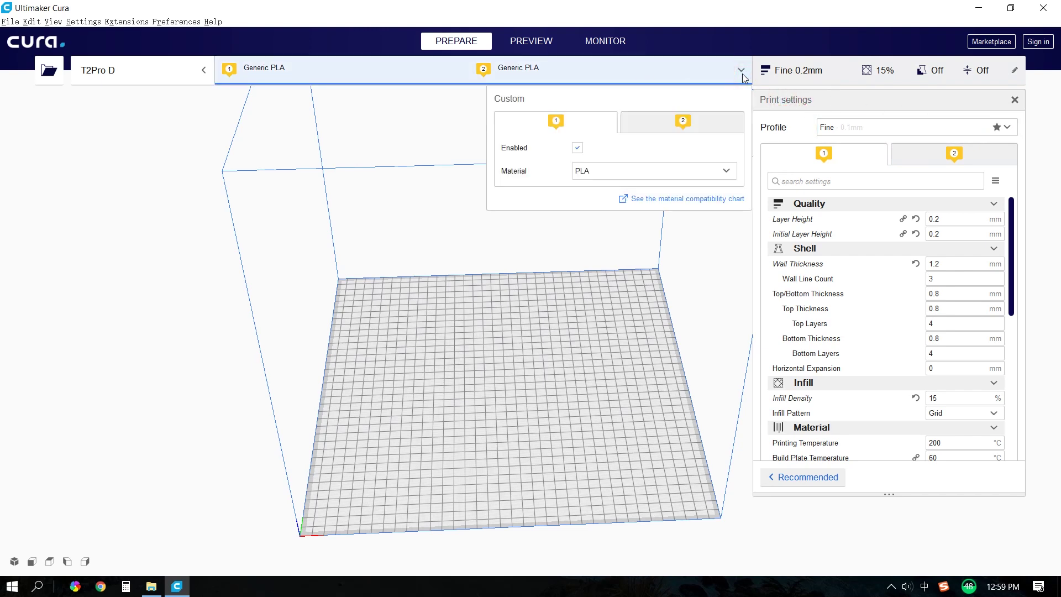
left_click(741, 74)
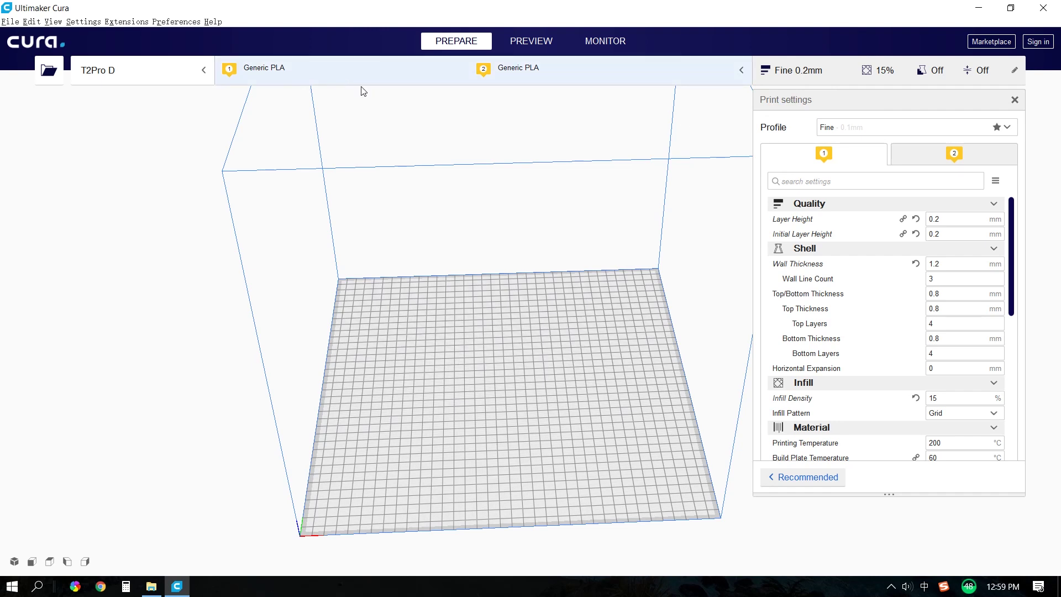
left_click(1007, 128)
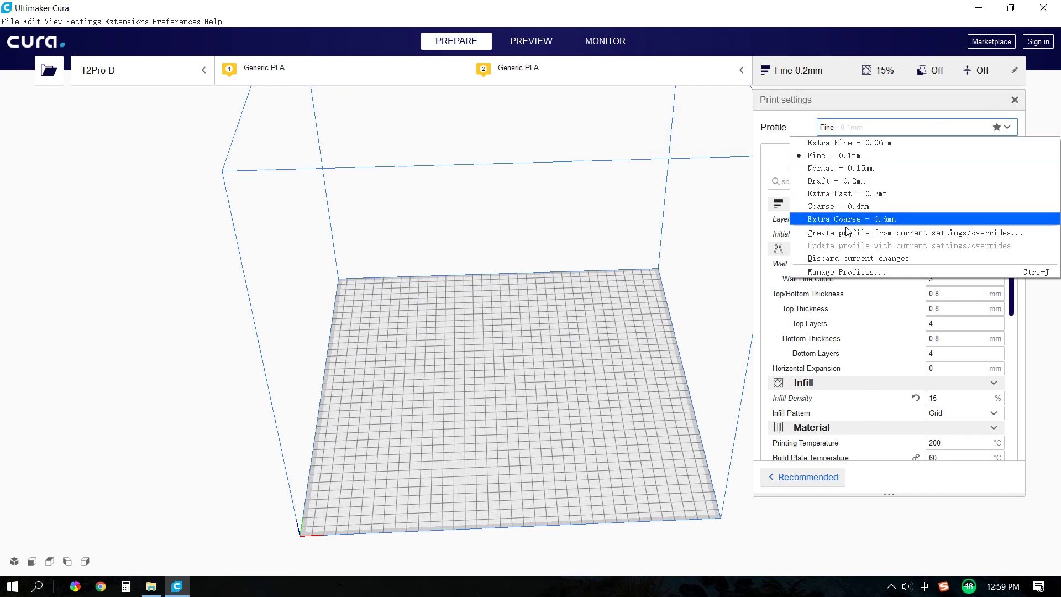
left_click(840, 272)
left_click(592, 177)
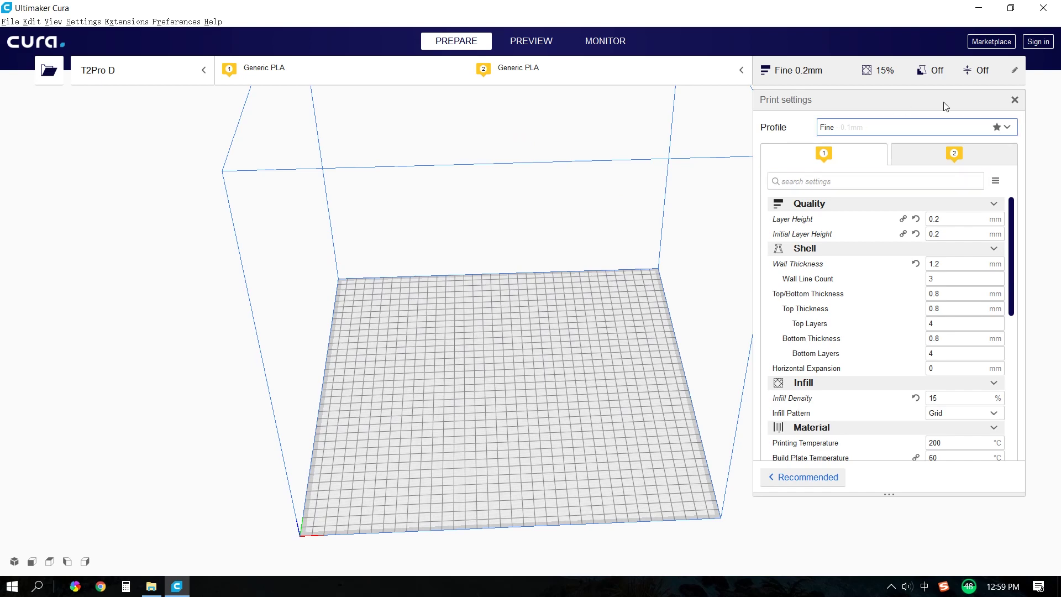
left_click(1014, 100)
left_click(519, 255)
right_click_drag(520, 255, 509, 251)
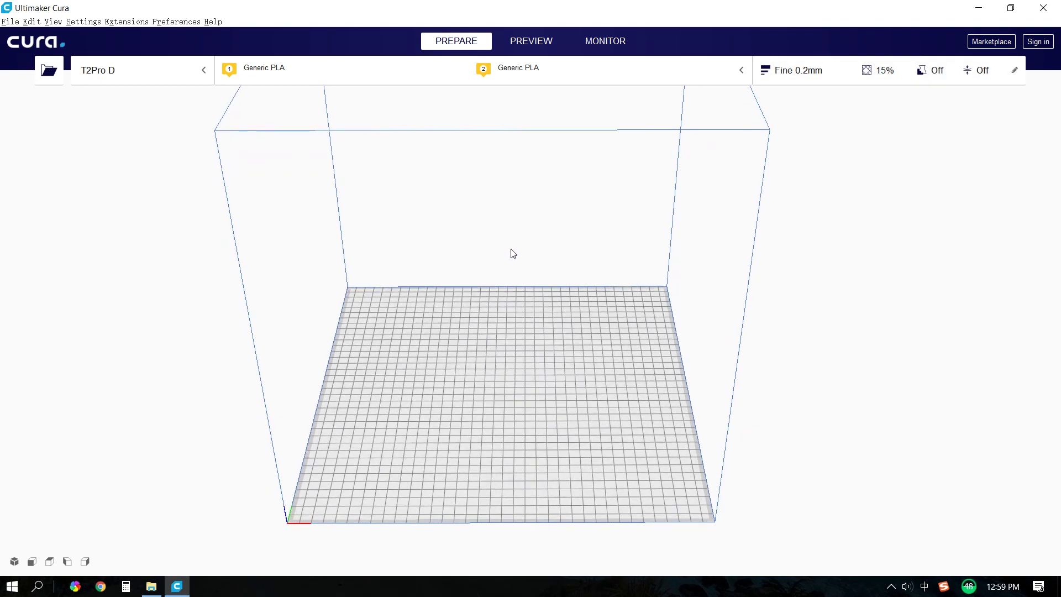
Load traffic_cone_rings_orange.stl and traffic_cone_rings_white.stl from the Desktop folder Tornado 2Pro, subfolder Dual Extrusion Printing Test.
left_click(48, 69)
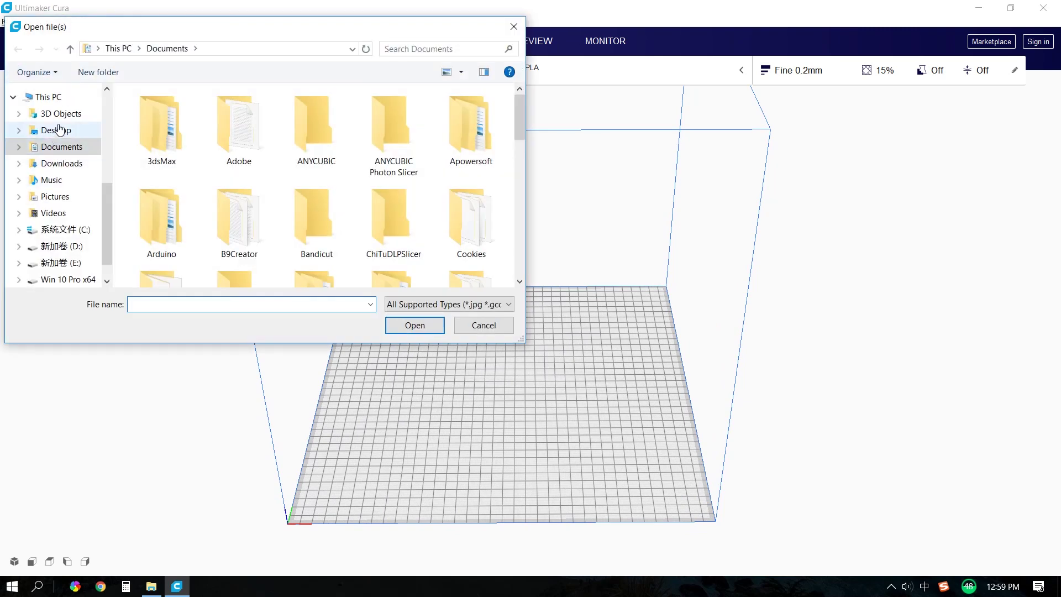
left_click(59, 128)
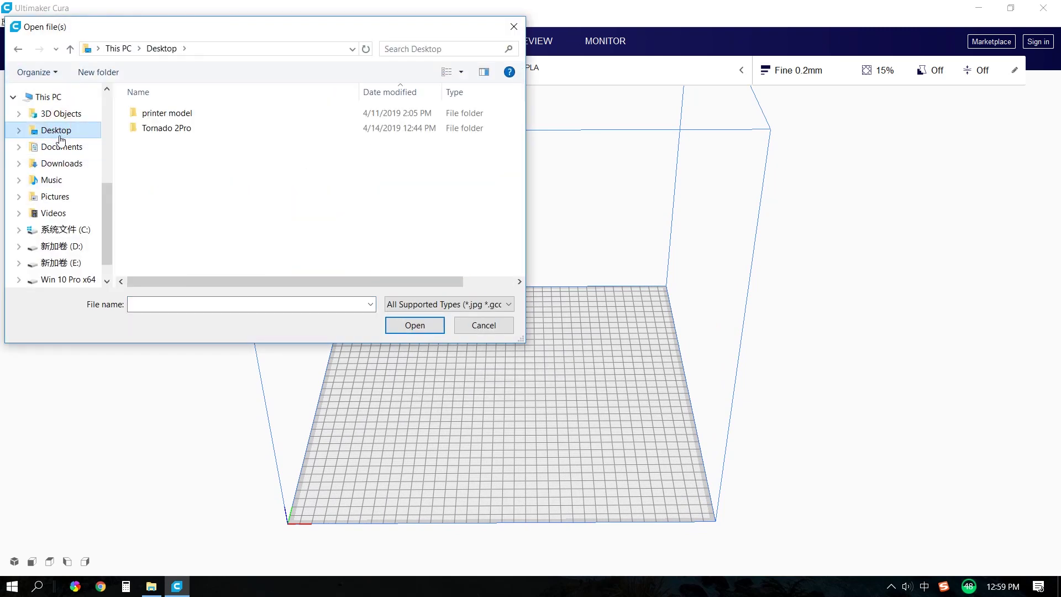
left_click(154, 132)
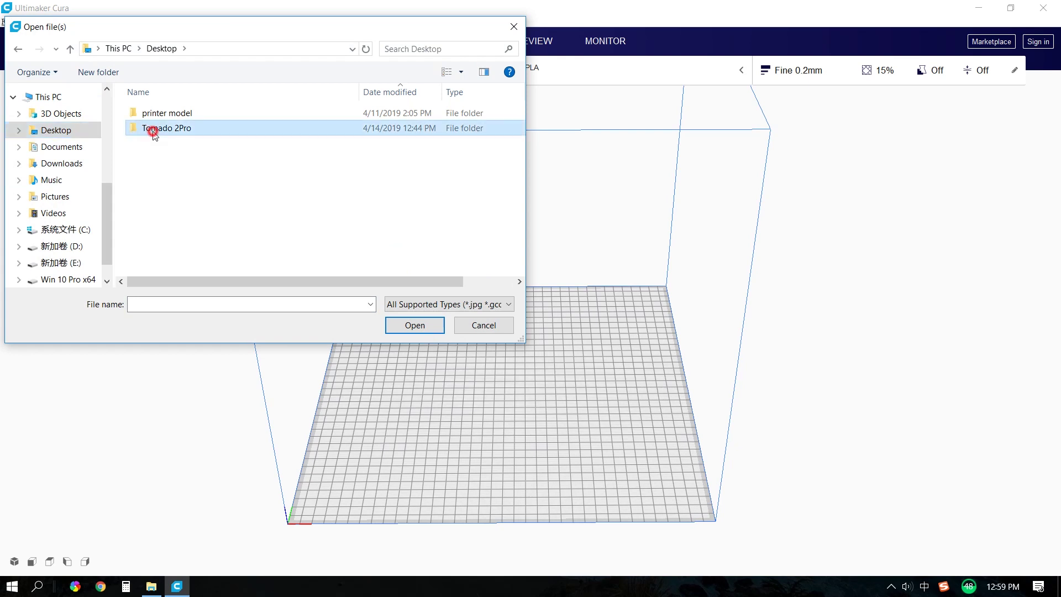
right_click(200, 133)
left_click(233, 161)
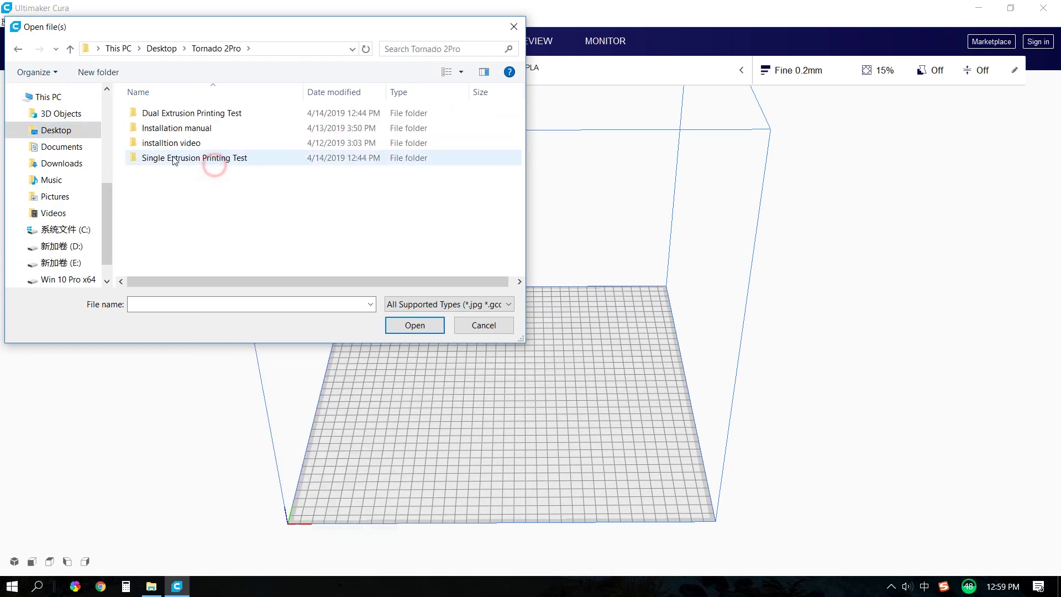
right_click(195, 116)
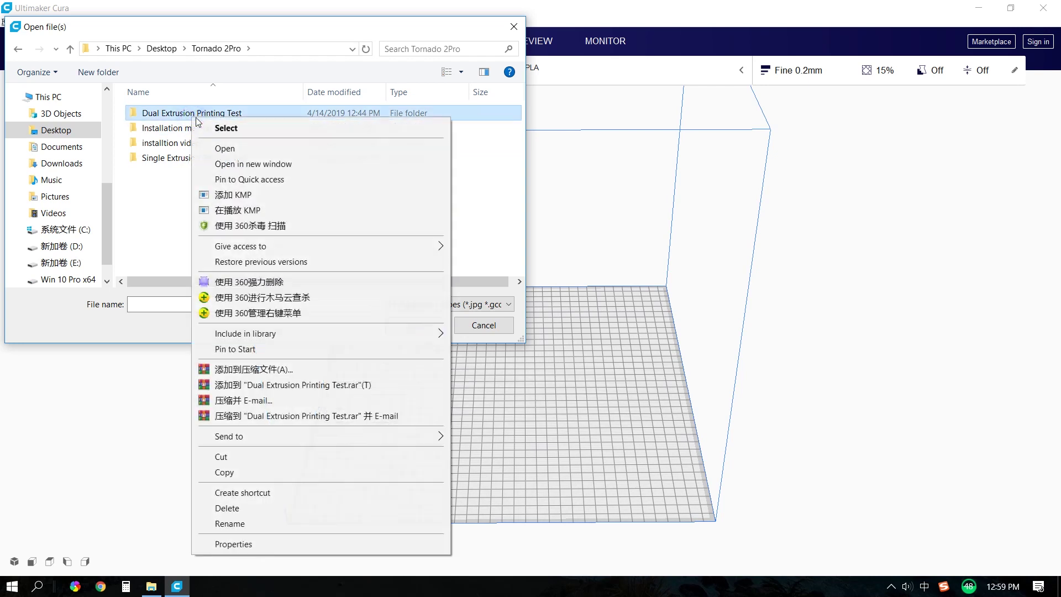
left_click(233, 148)
left_click(209, 144)
left_click(210, 132, "ctrl")
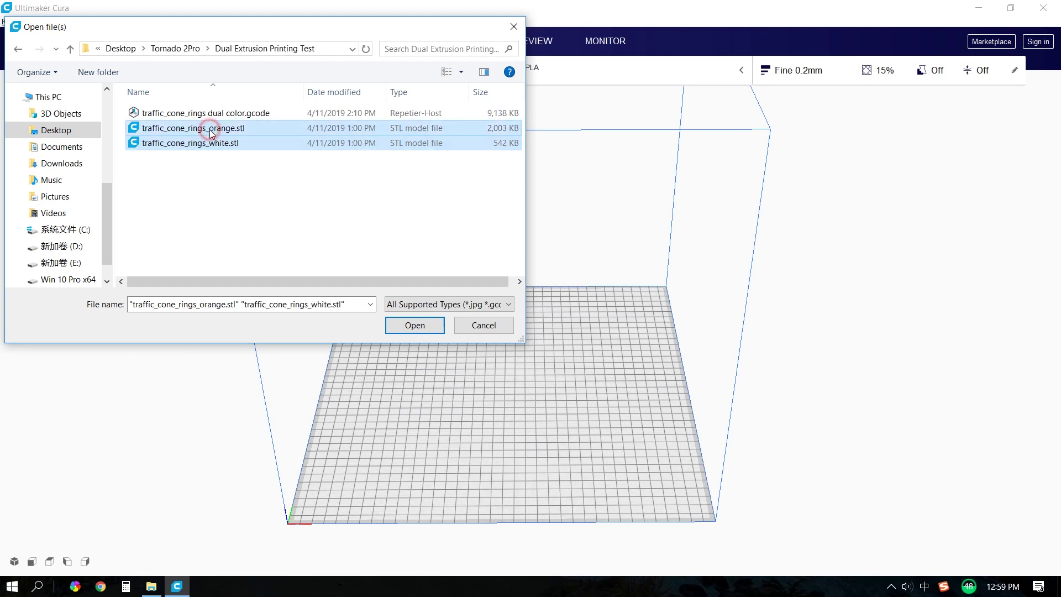
left_click(411, 325)
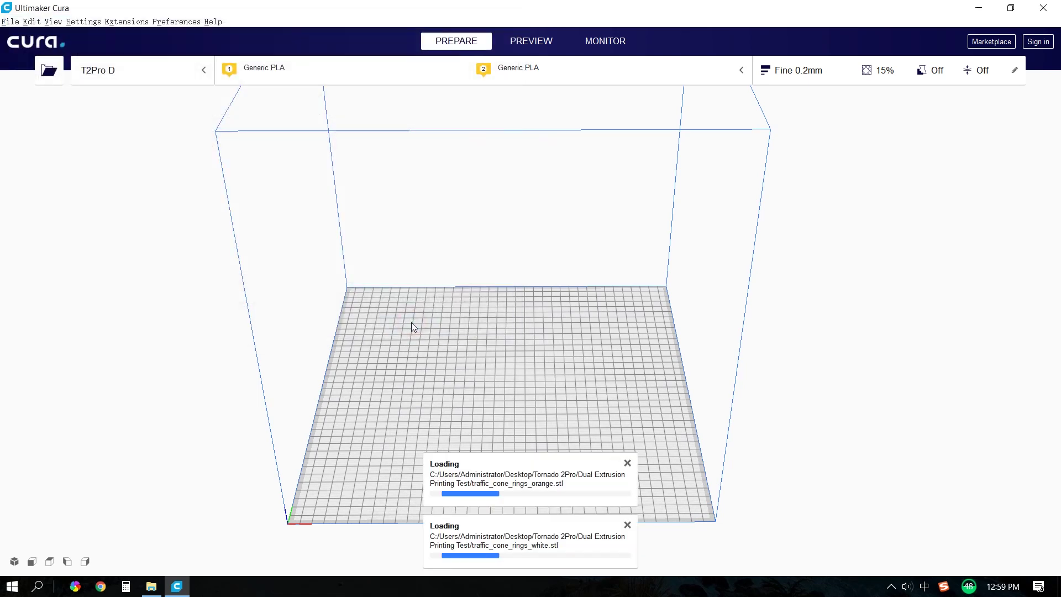
Center the cone part with the square base on the build plate and assign it to extruder 2.
left_click(578, 414)
right_click_drag(579, 393, 570, 424)
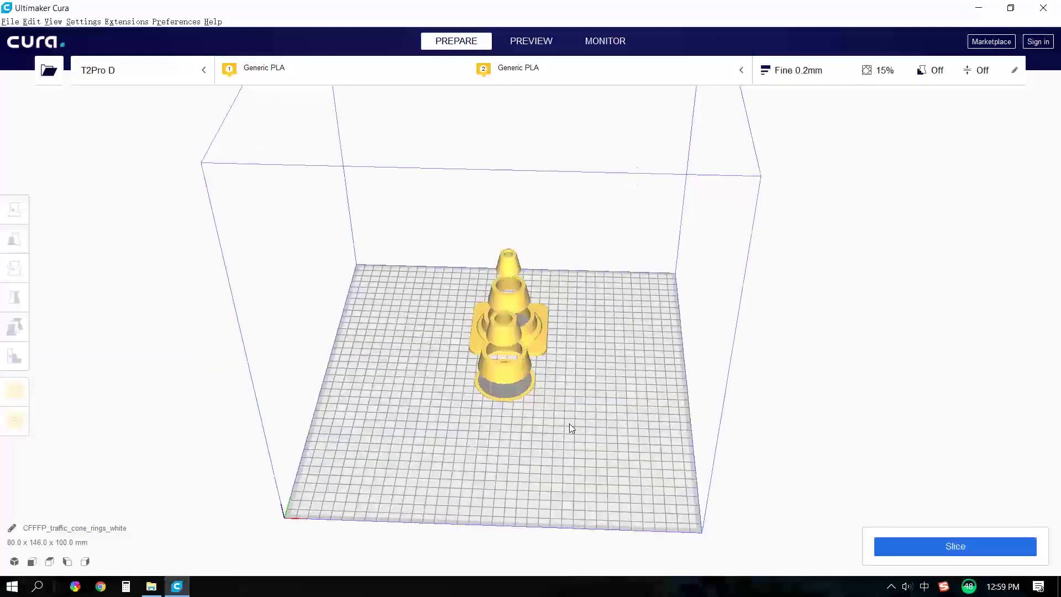
left_click(519, 306)
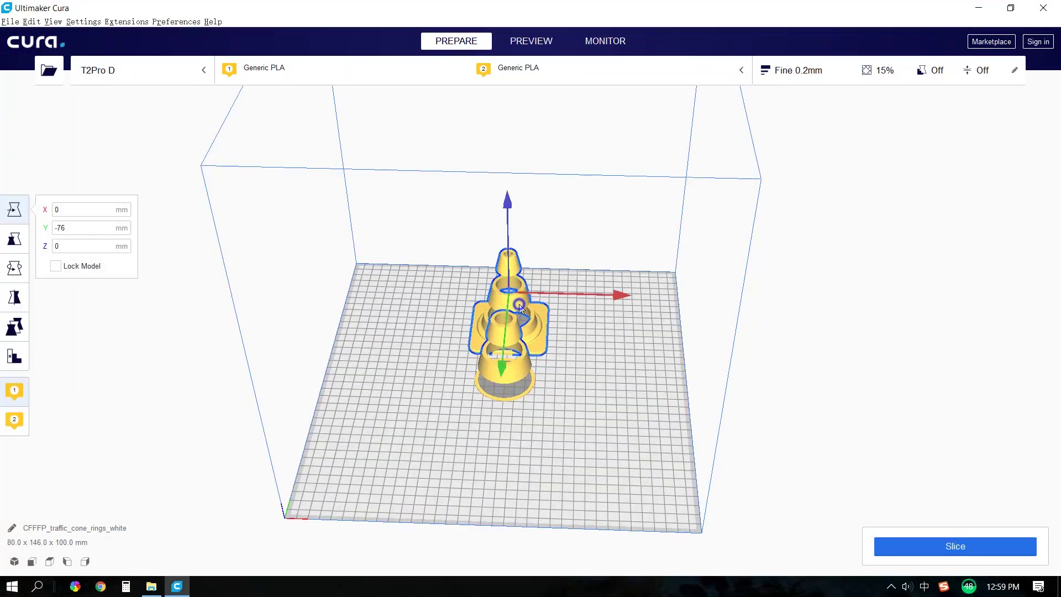
right_click(520, 307)
left_click(550, 311)
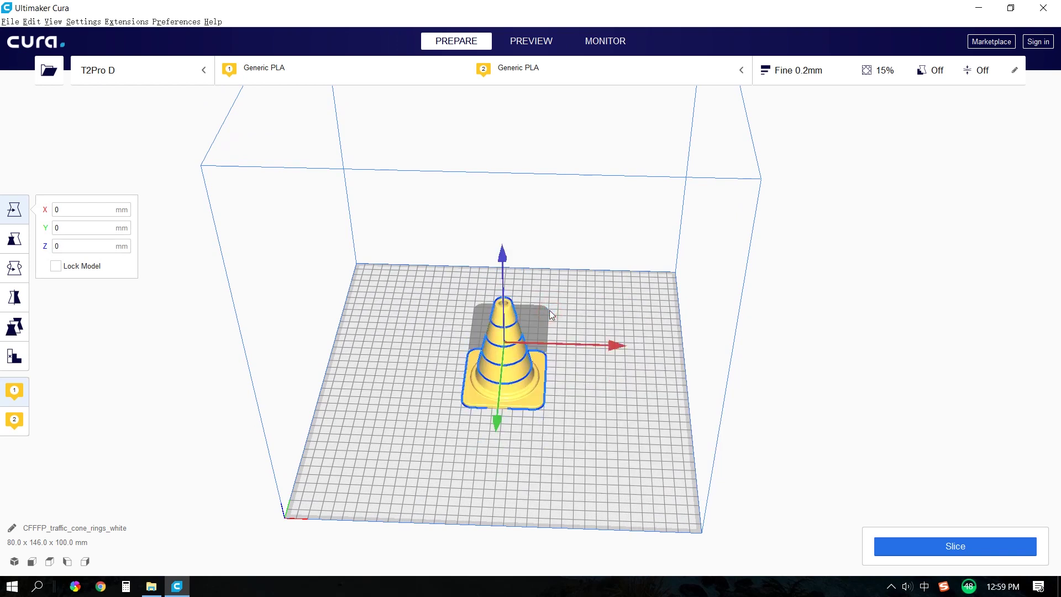
left_click(15, 421)
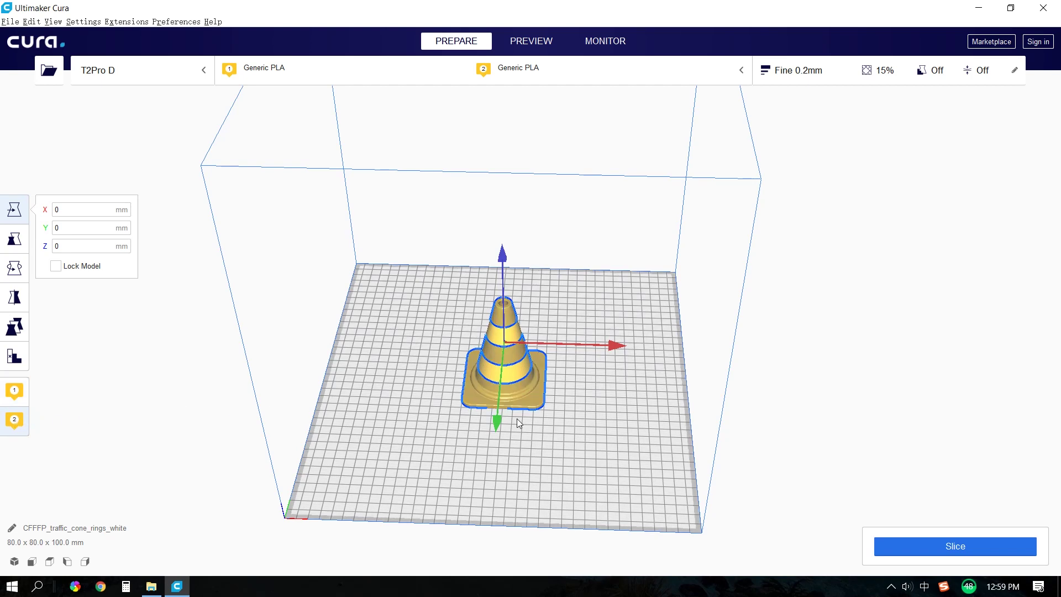
Center the part made of the cone's two lighter rings on the build plate and deselect it.
scroll(553, 417, "up", 5)
right_click_drag(550, 377, 509, 346)
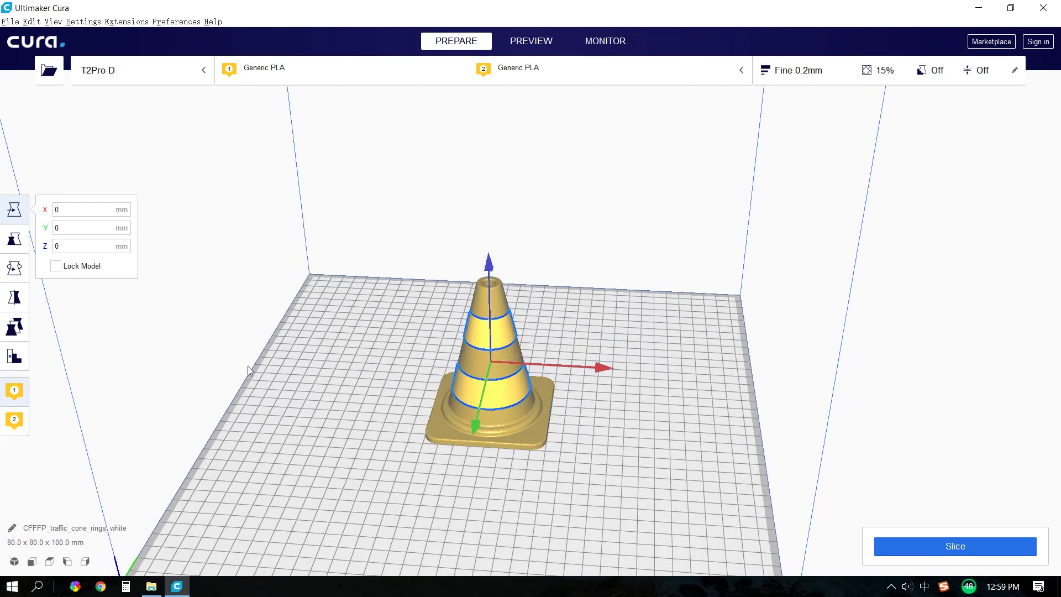
right_click(507, 333)
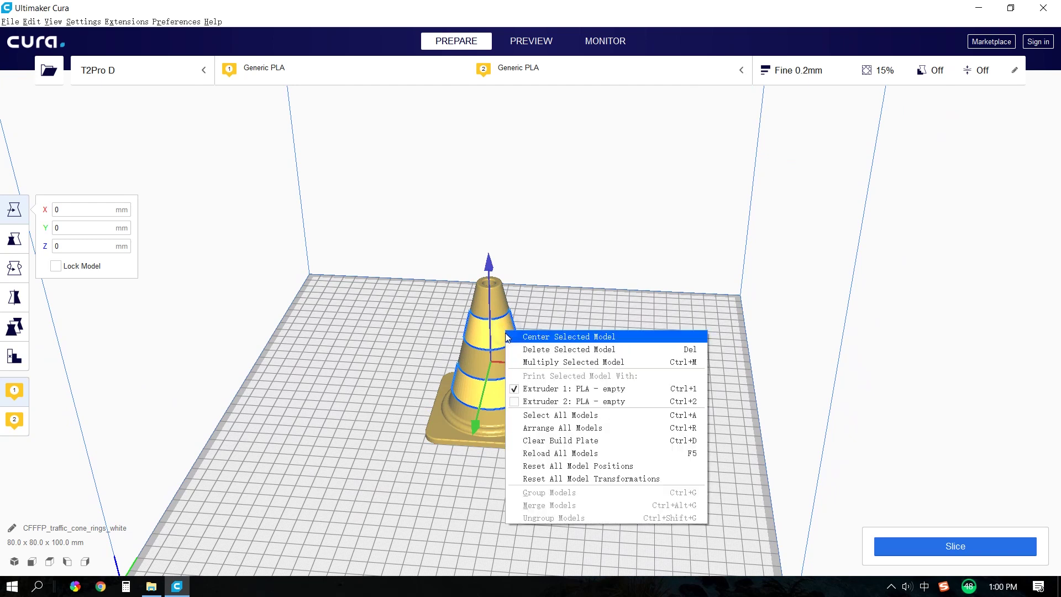
left_click(544, 337)
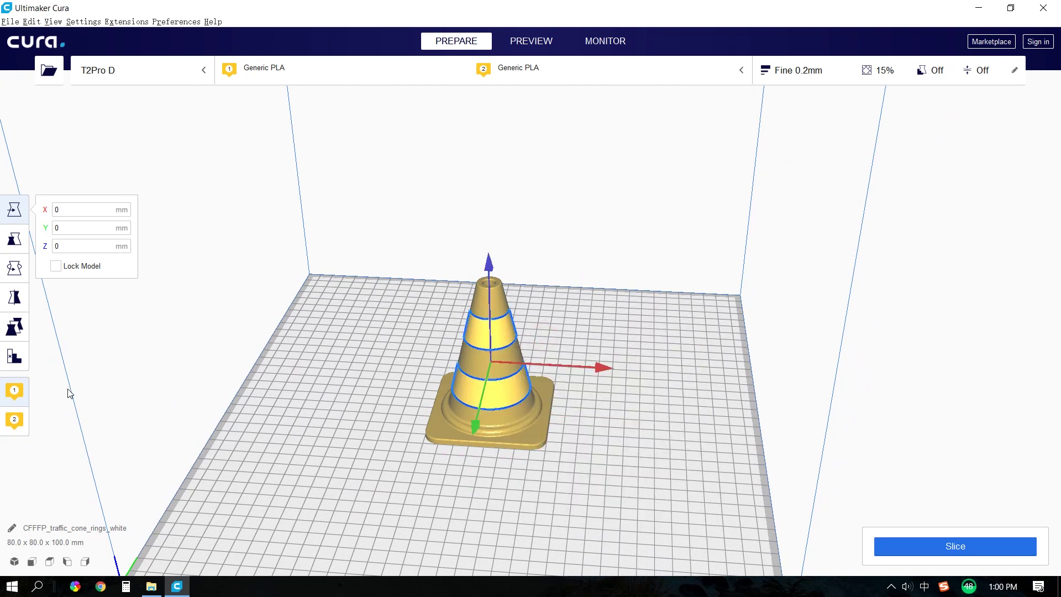
left_click(486, 219)
right_click_drag(596, 381, 491, 441)
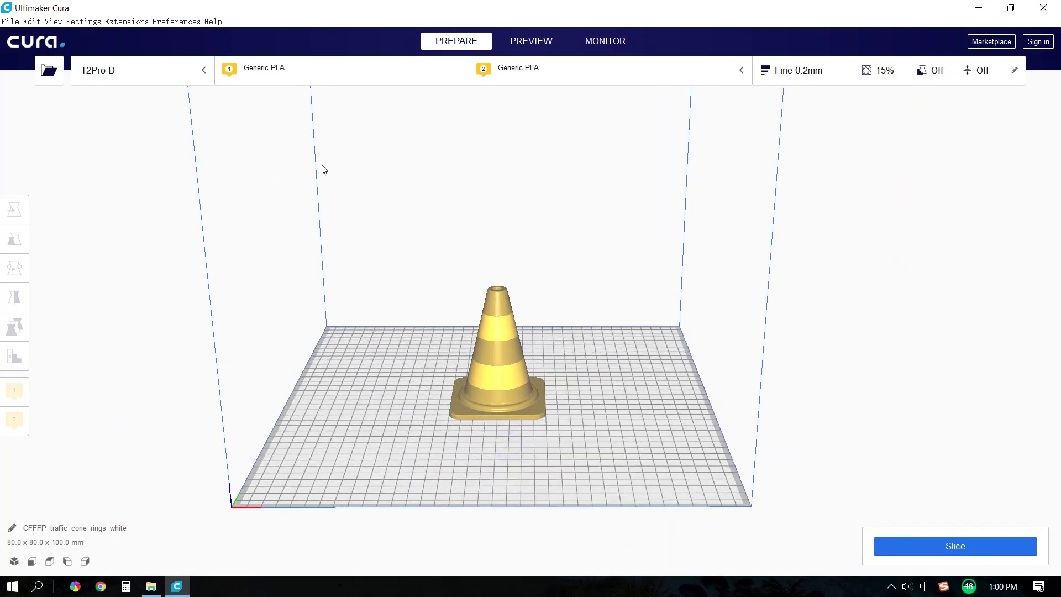
Choose Generic PLA as the material for extruder 1 and close the Discard or Keep changes dialog.
left_click(275, 67)
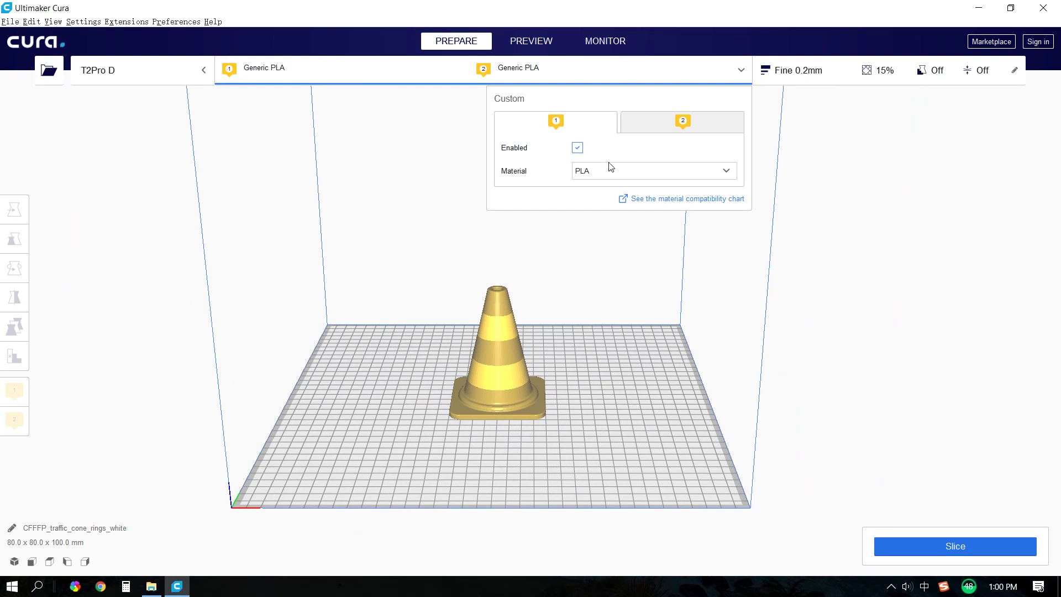
left_click(617, 175)
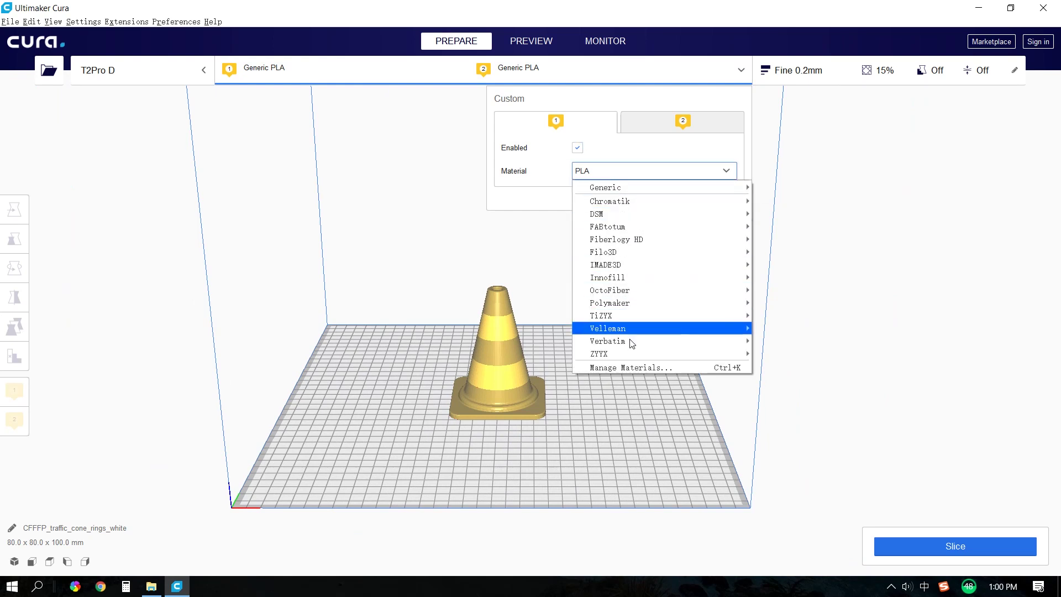
mouse_move(618, 189)
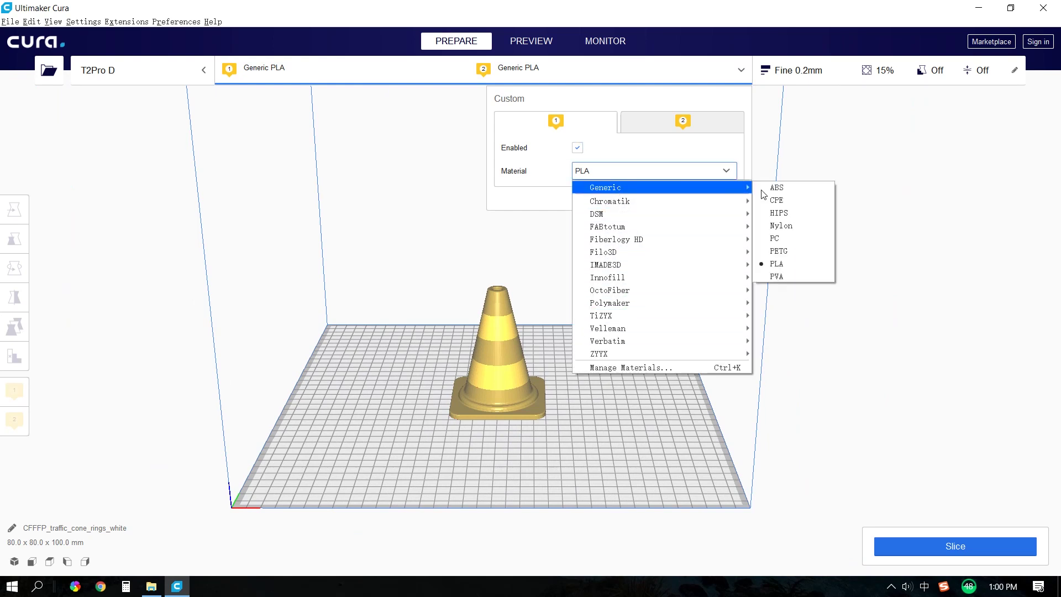
left_click(780, 265)
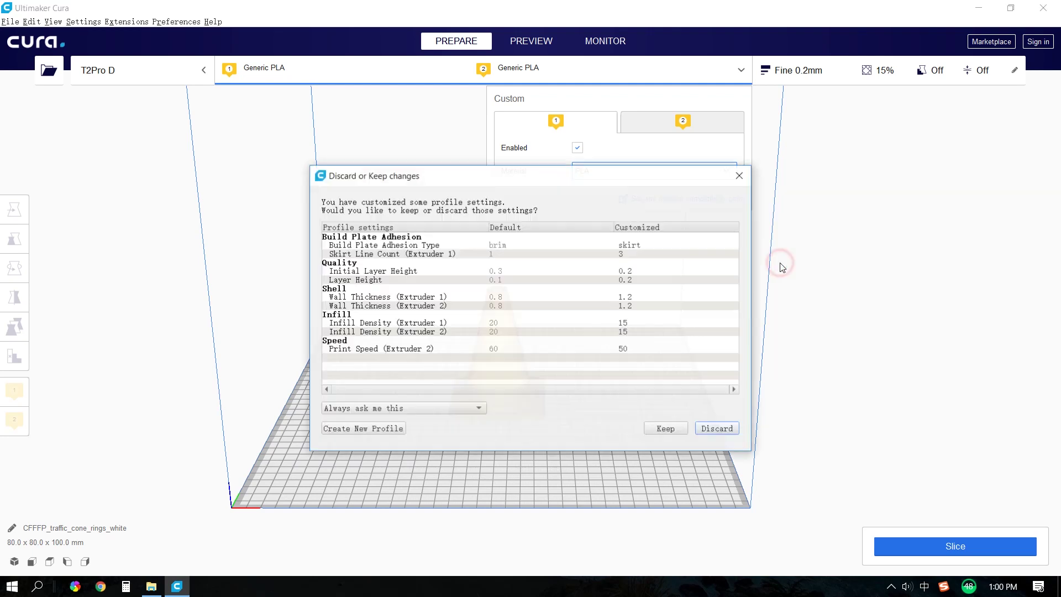
left_click(740, 177)
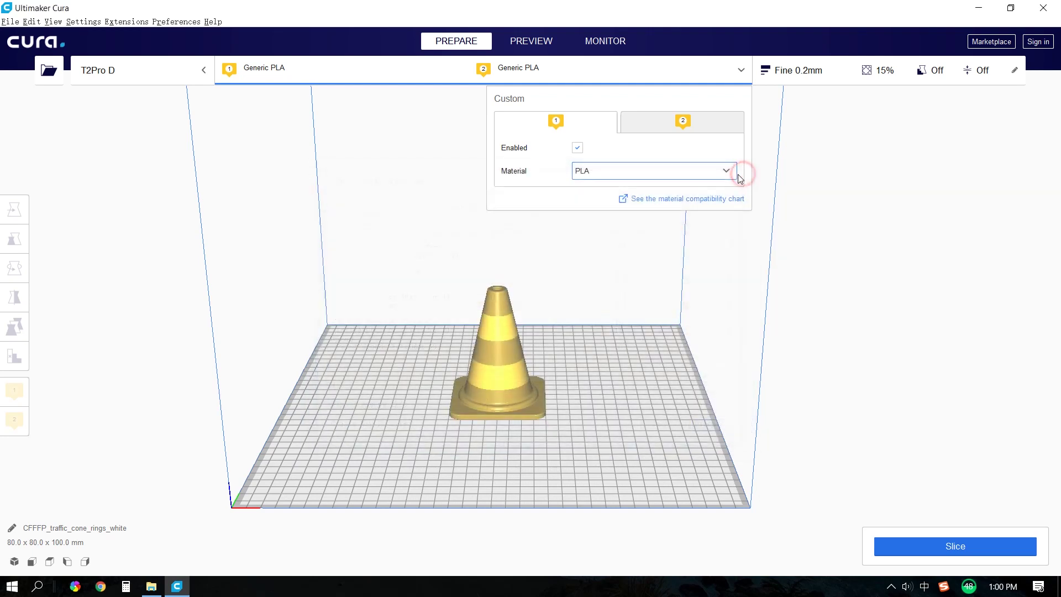
left_click(541, 74)
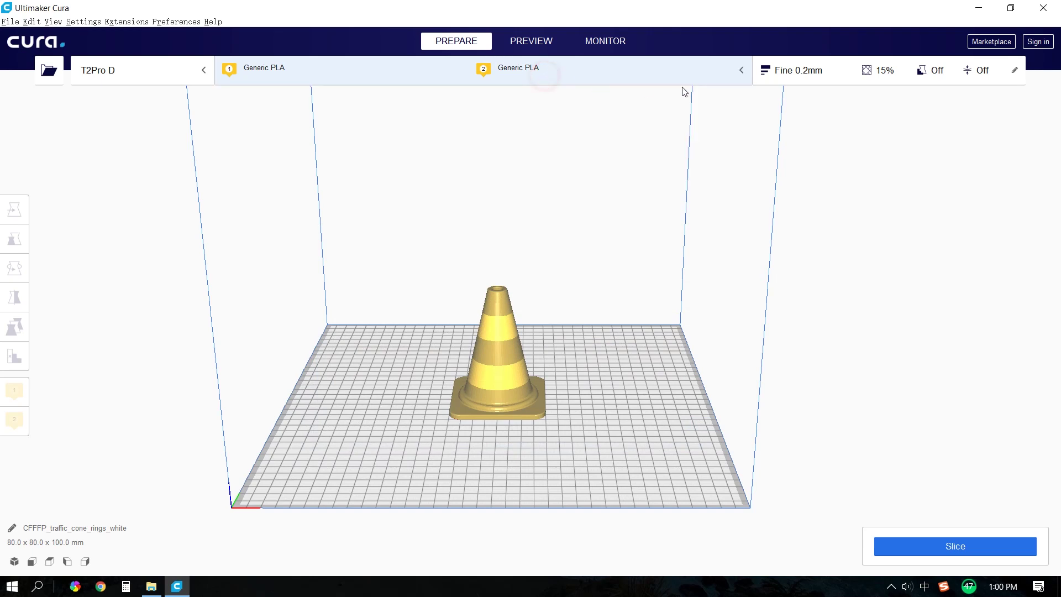
In the Quality setting visibility, hide and show again Layer Height and Initial Layer Height.
left_click(797, 80)
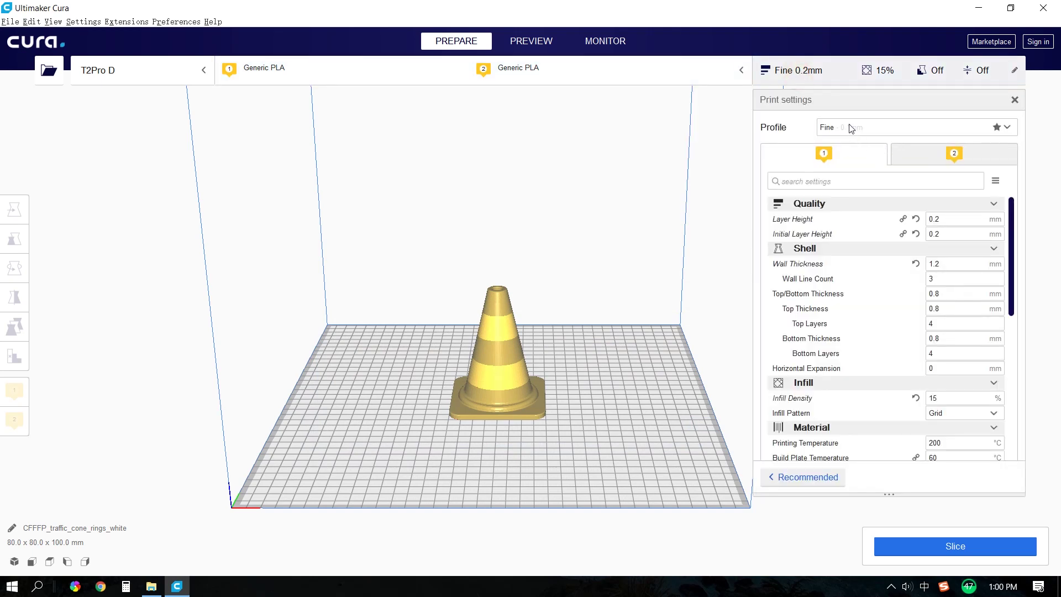
left_click(978, 204)
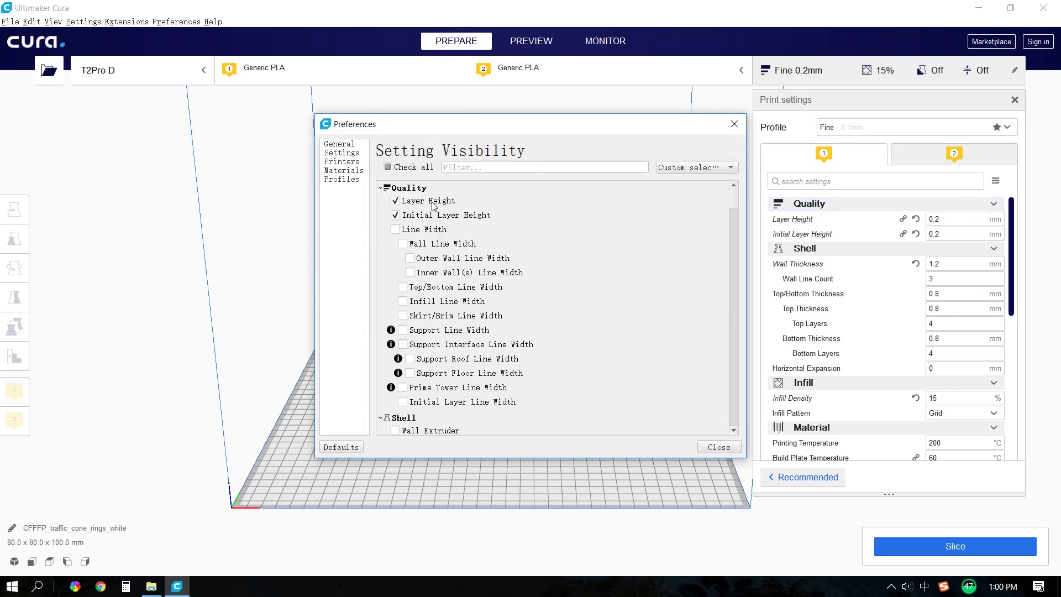
left_click(395, 201)
left_click(395, 201)
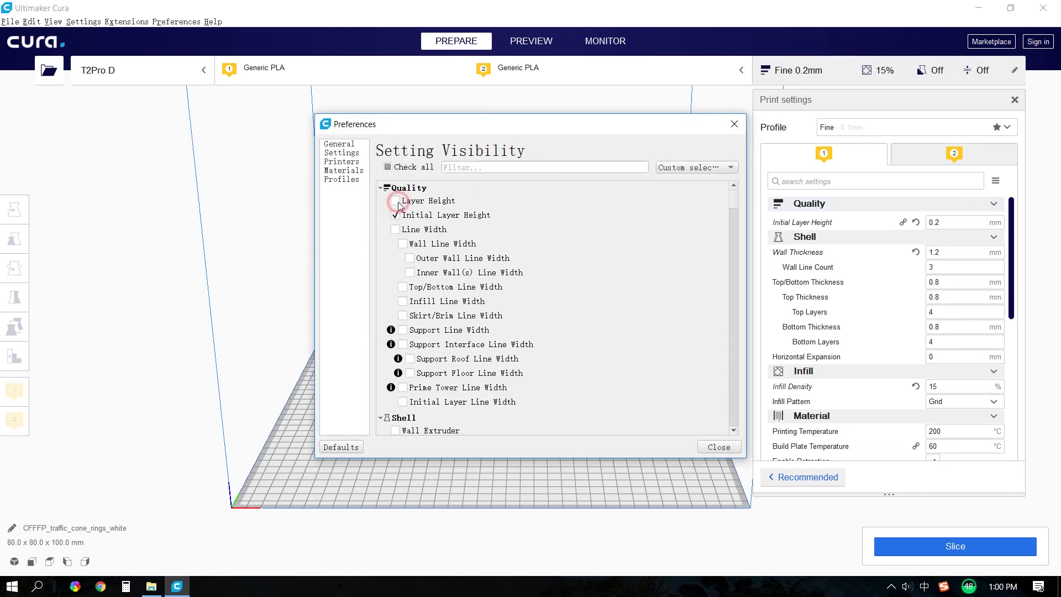
left_click(396, 215)
left_click(395, 215)
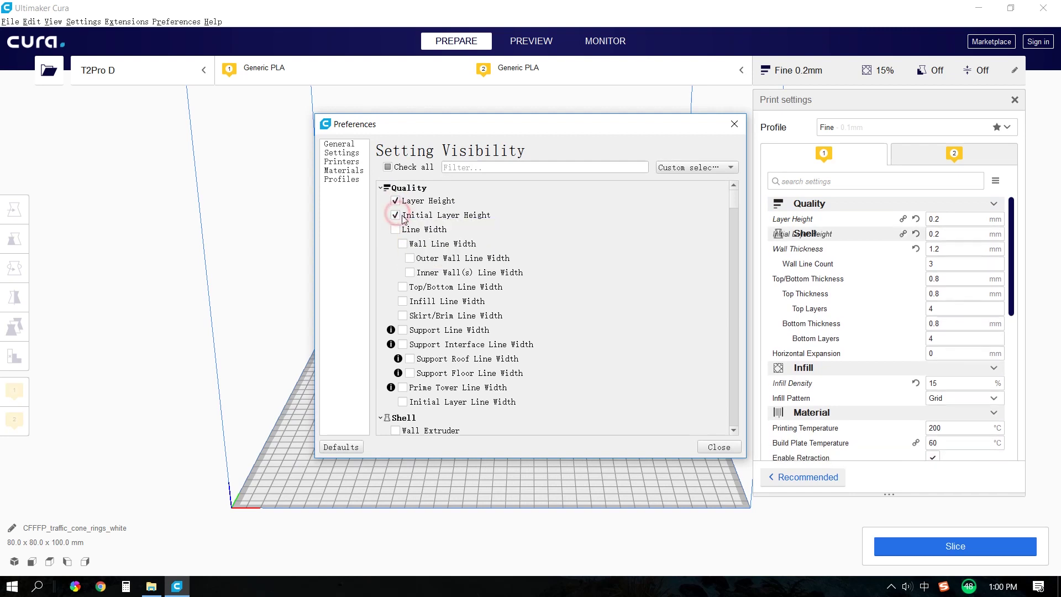
left_click(718, 448)
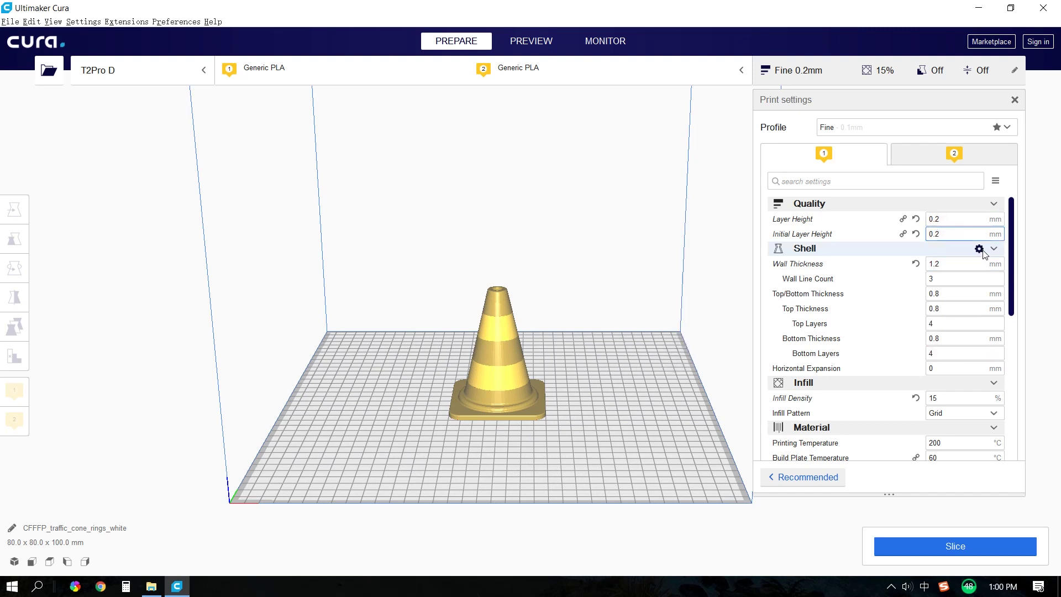
In the Shell setting visibility, hide and show again Top/Bottom Thickness and close the dialog.
left_click(980, 249)
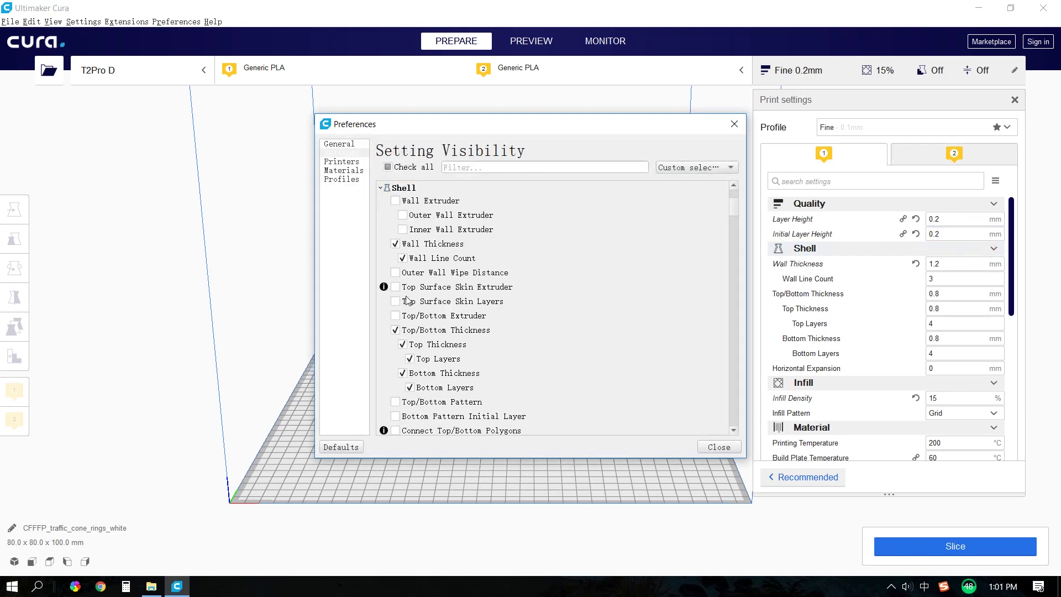
scroll(433, 323, "down", 1)
scroll(402, 297, "down", 2)
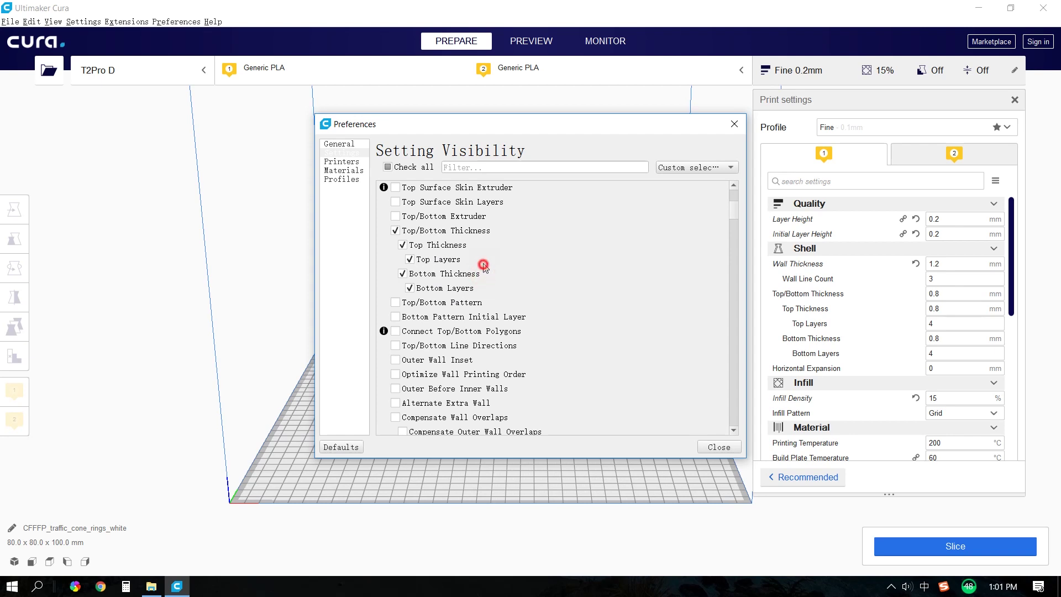
left_click(486, 231)
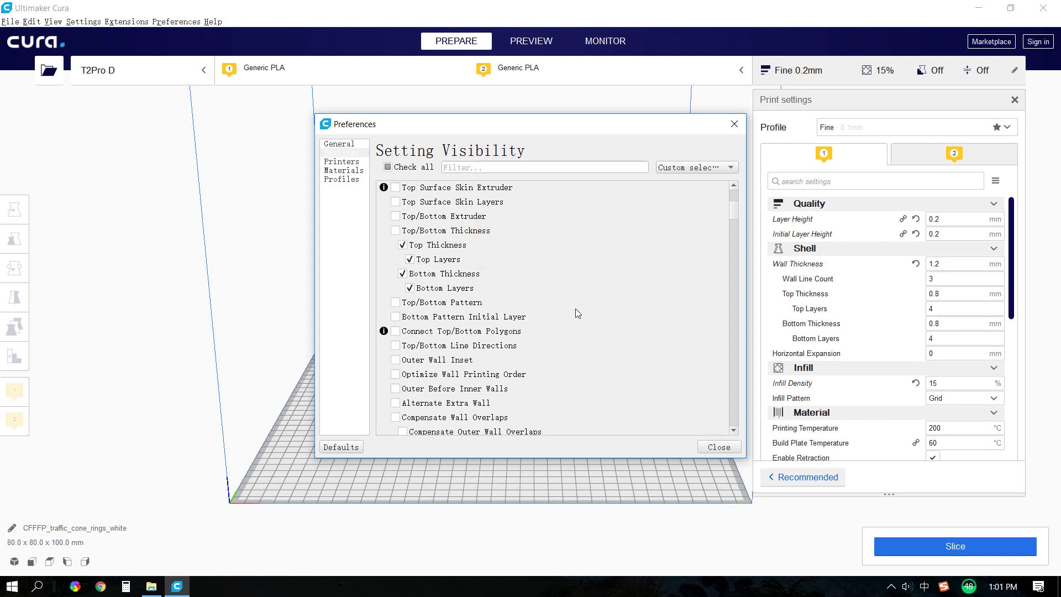
left_click(403, 234)
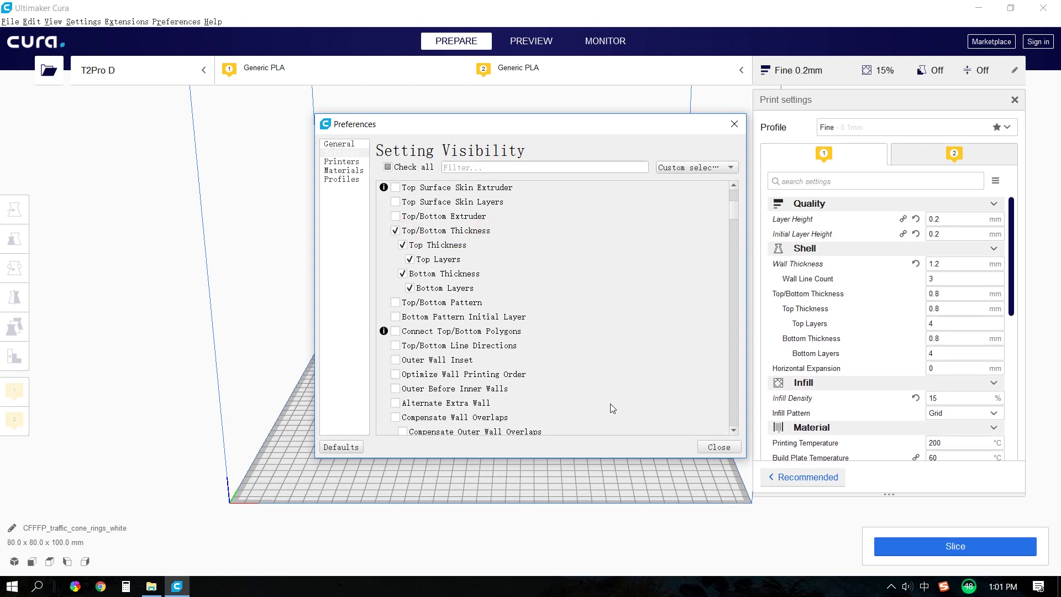
left_click(717, 450)
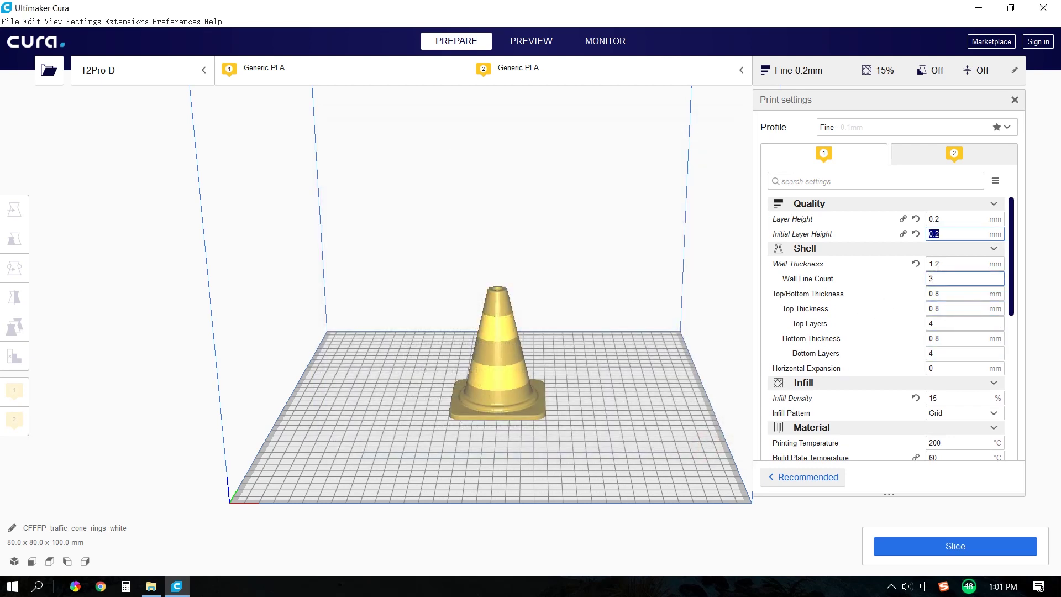
Check the wall thickness value and the settings offered in the Infill setting visibility, closing the dialog.
left_click(943, 263)
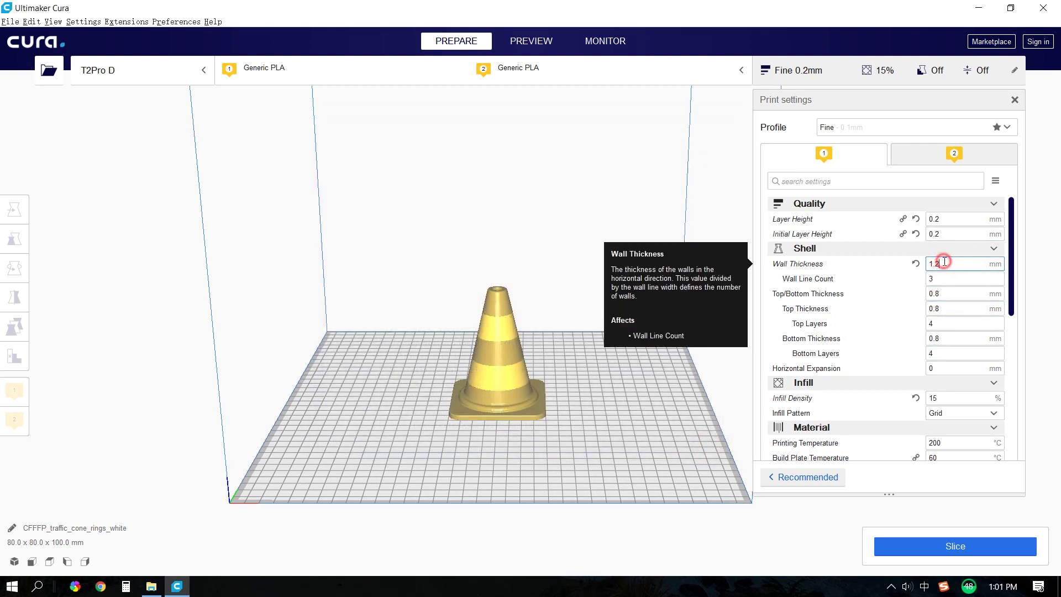
scroll(945, 331, "down", 5)
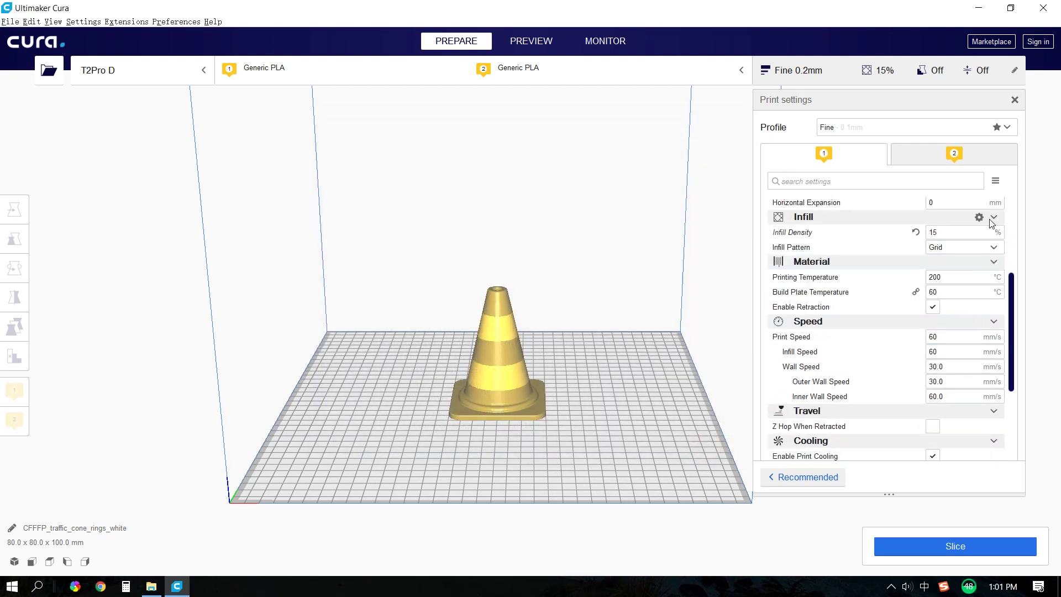
left_click(978, 217)
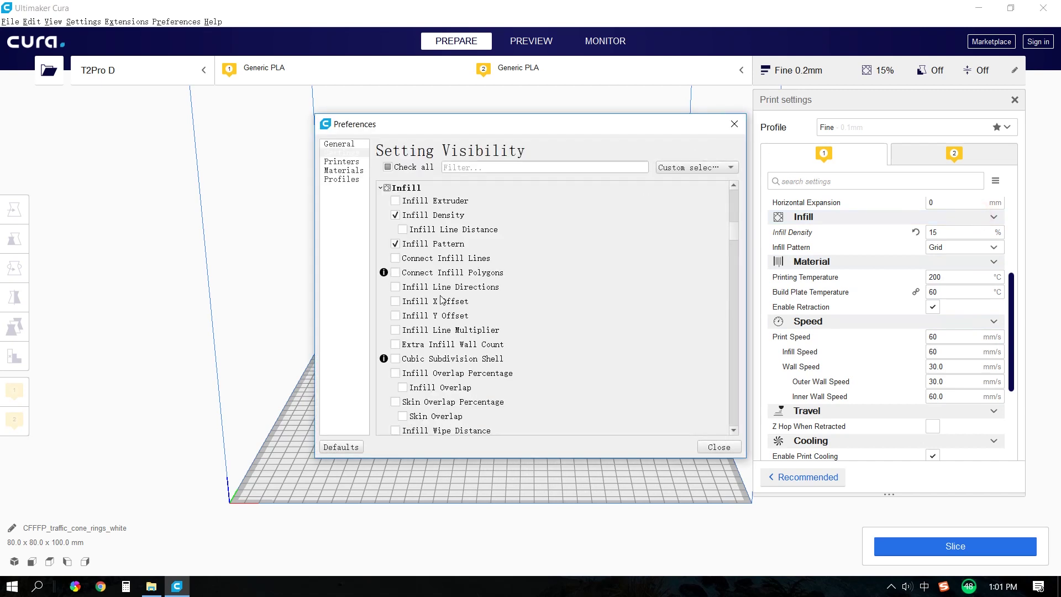
scroll(414, 248, "up", 2)
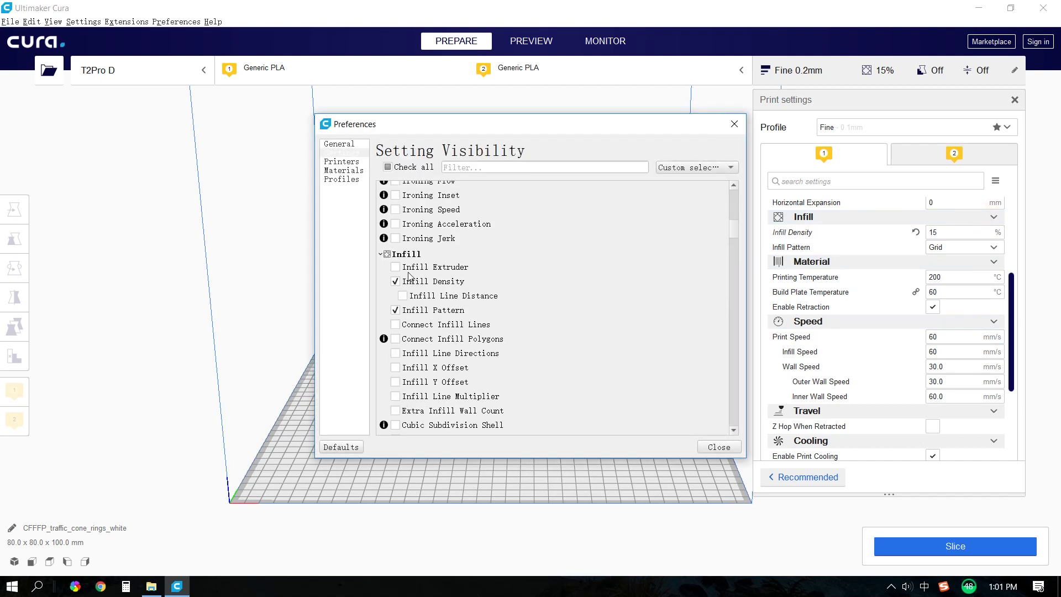
left_click(732, 124)
Examine the available infill patterns and check the printing and build plate temperatures for extruder 1.
scroll(939, 232, "down", 2)
scroll(940, 228, "up", 1)
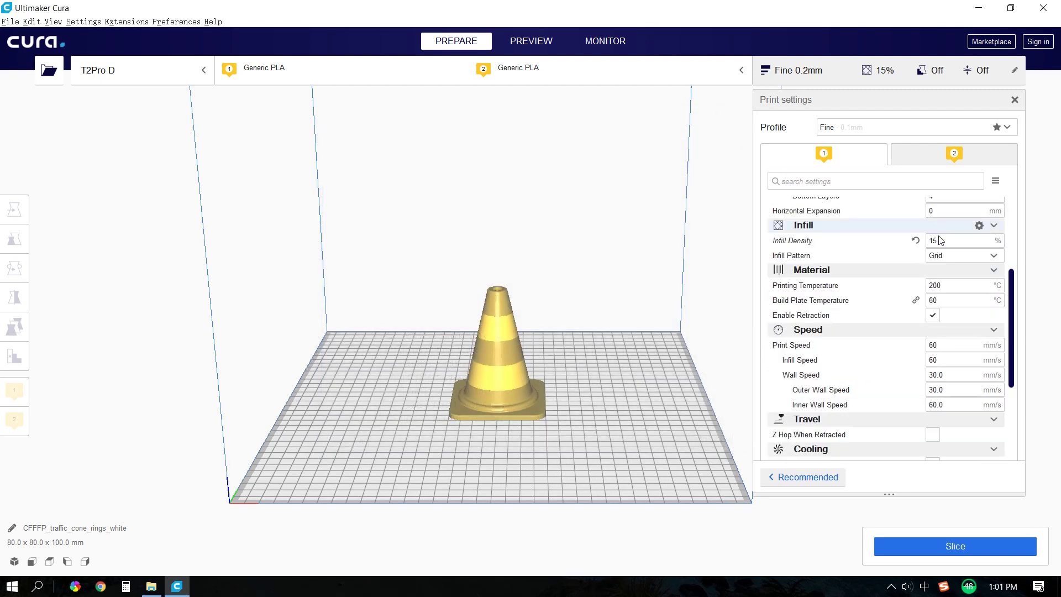
left_click(956, 255)
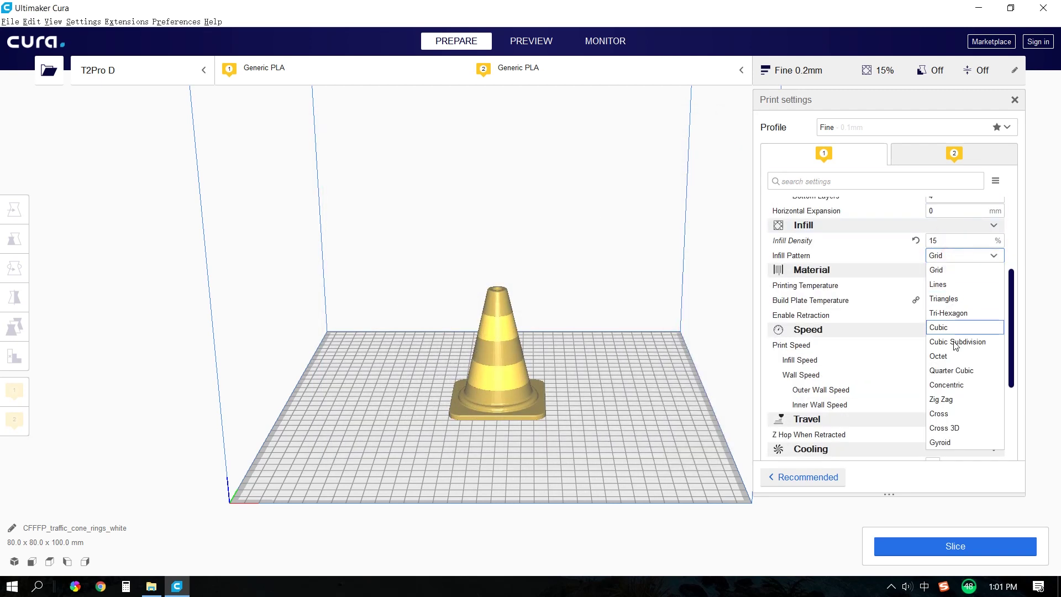
left_click(706, 350)
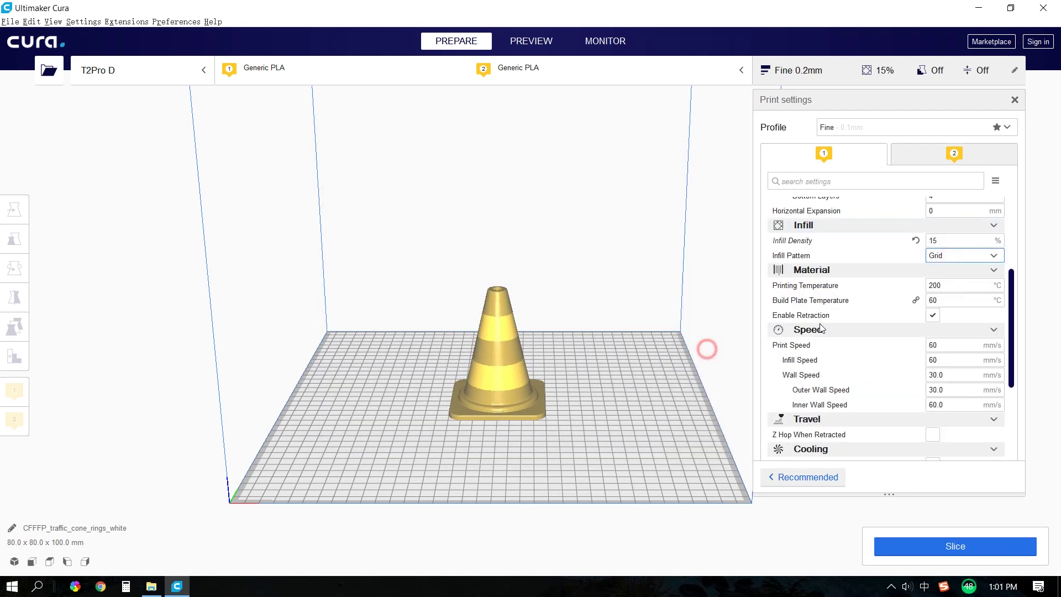
double_click(960, 286)
left_click(947, 298)
scroll(939, 288, "down", 3)
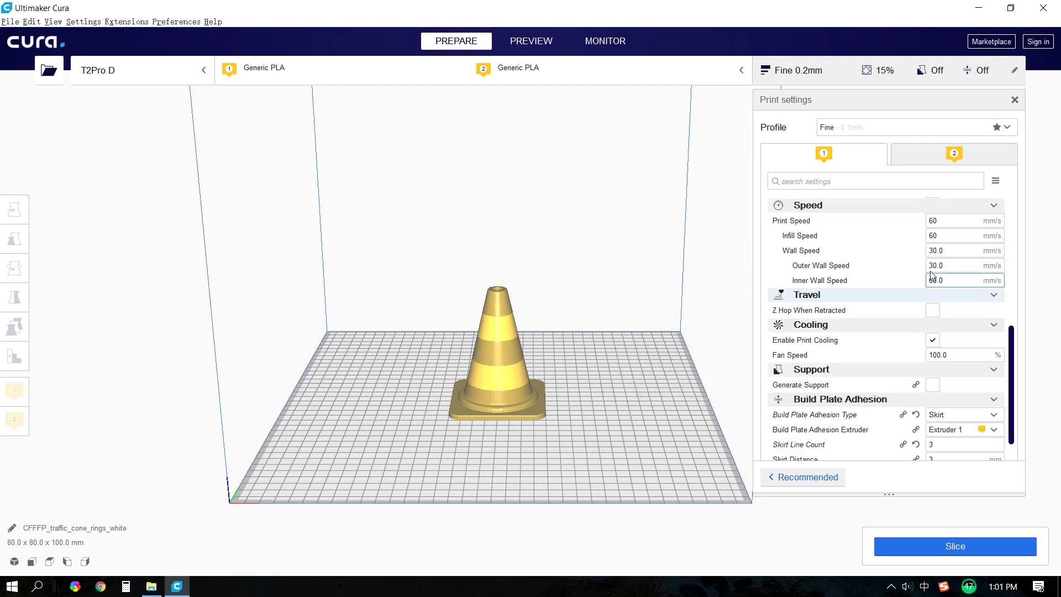
scroll(930, 288, "up", 3)
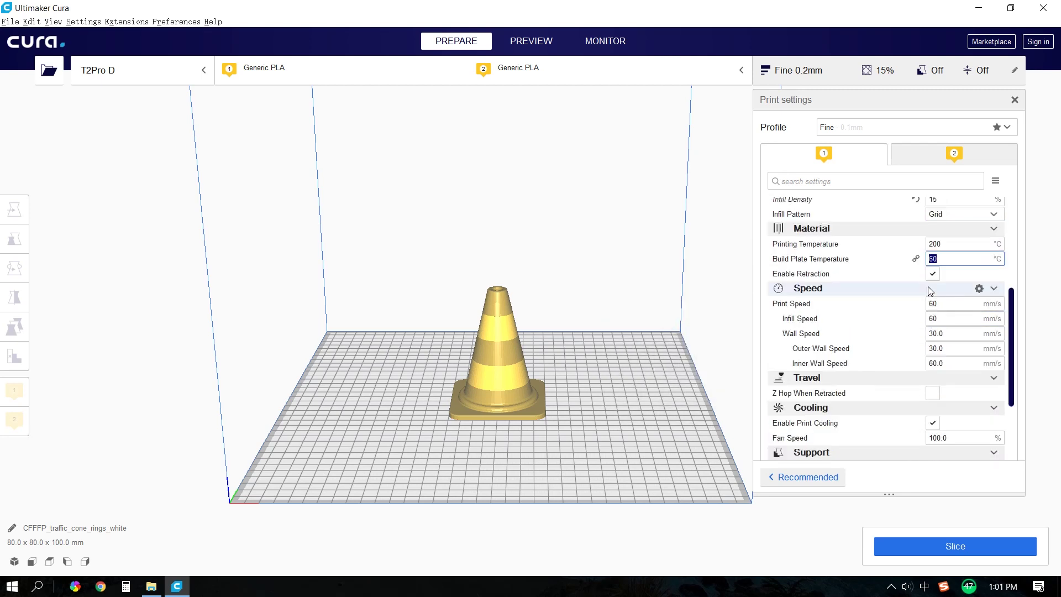
Set the print speed for extruder 1 to 50 mm/s.
scroll(939, 281, "down", 3)
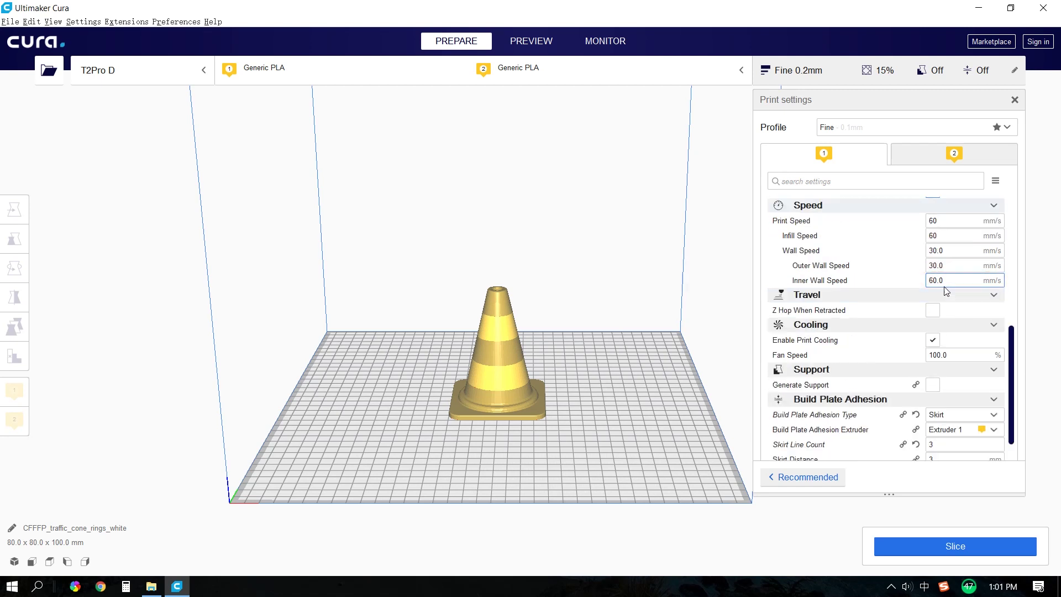
double_click(932, 219)
type("5")
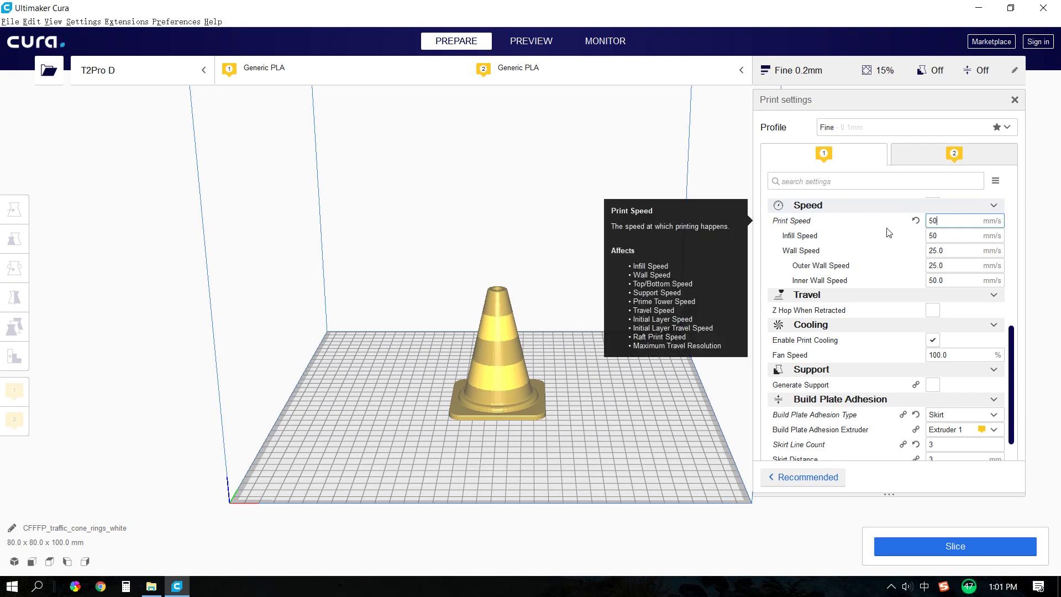
Check the travel, cooling, support and build plate adhesion settings for extruder 1.
scroll(799, 292, "down", 1)
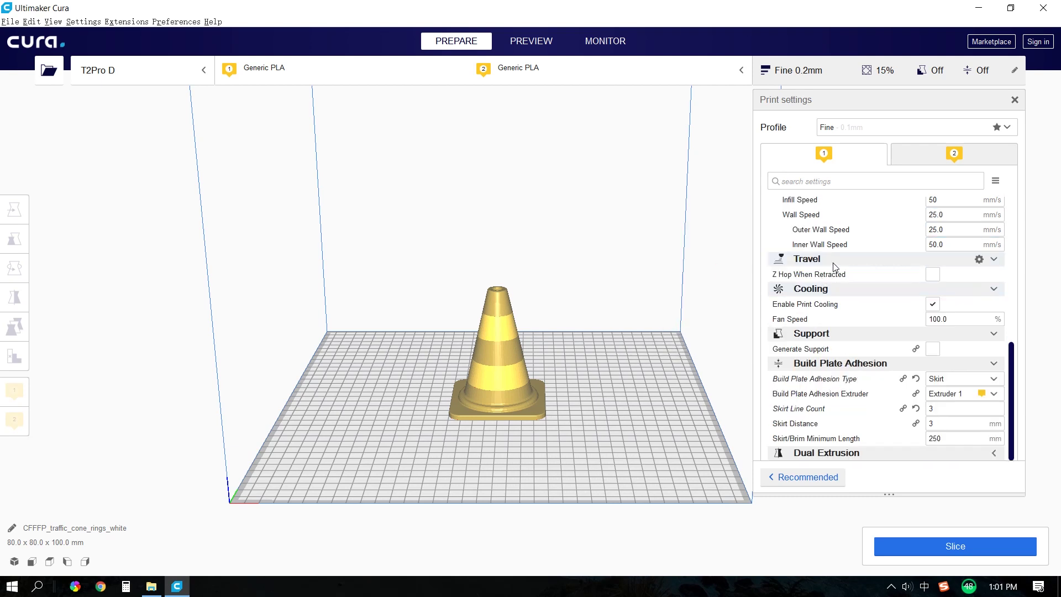
left_click(994, 260)
left_click(993, 260)
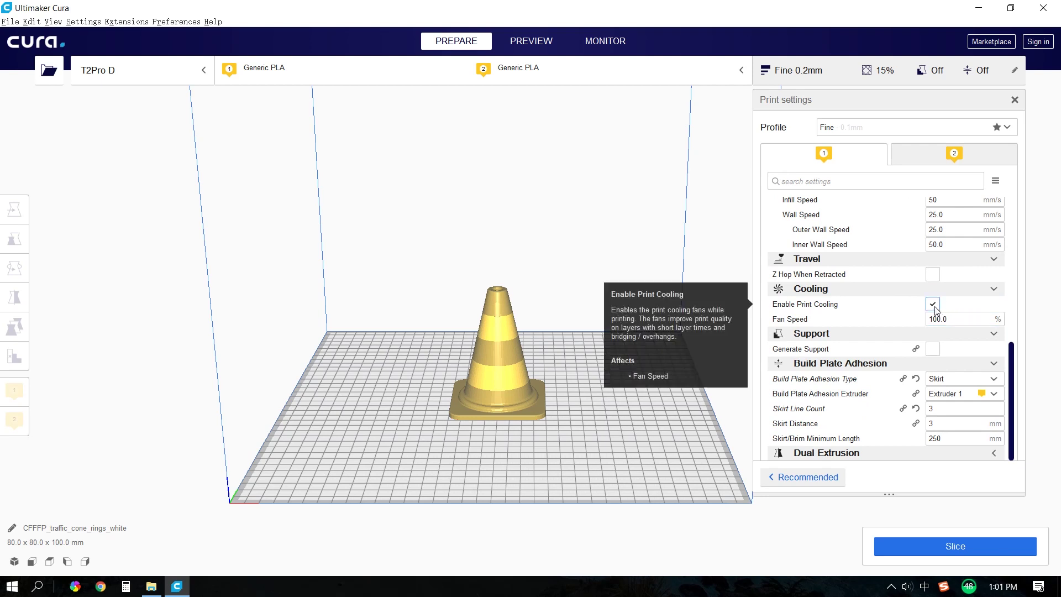
left_click(932, 304)
left_click(932, 319)
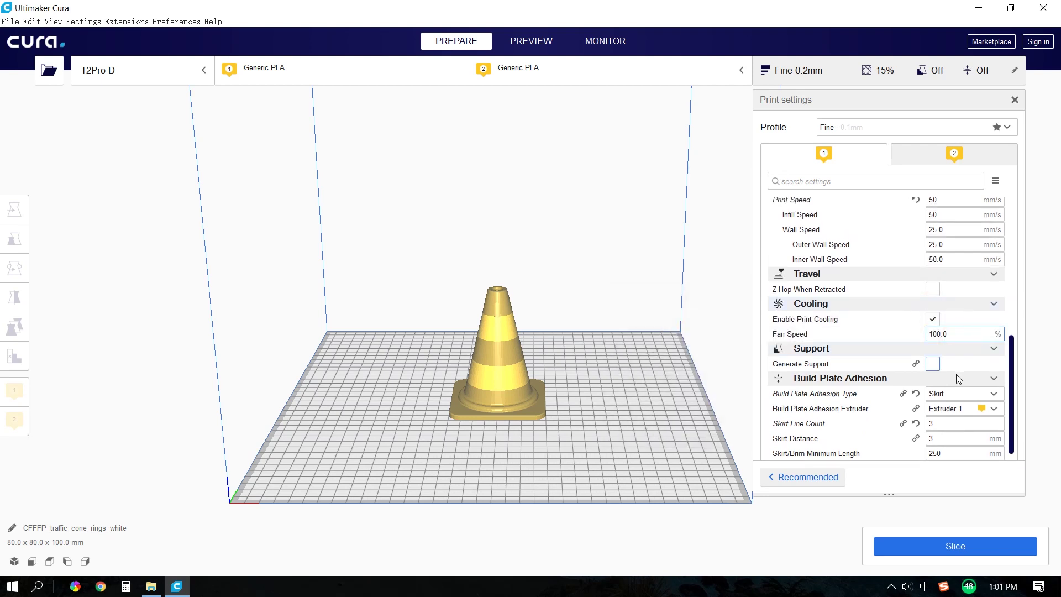
scroll(886, 376, "down", 1)
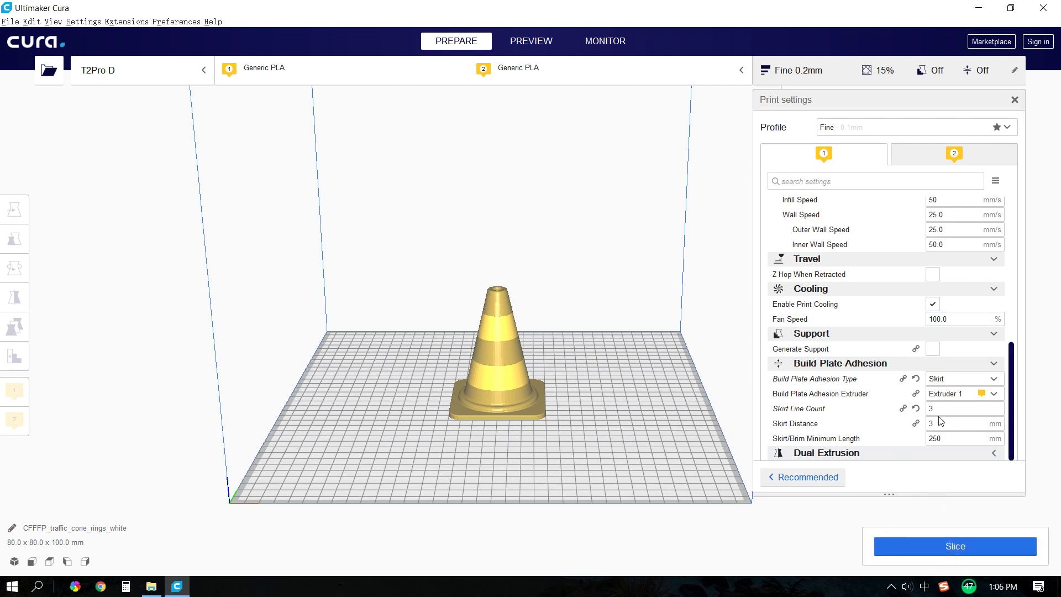
Slice the model and rename the print job as "traffic_cone_rings dual color".
key("ctrl+p")
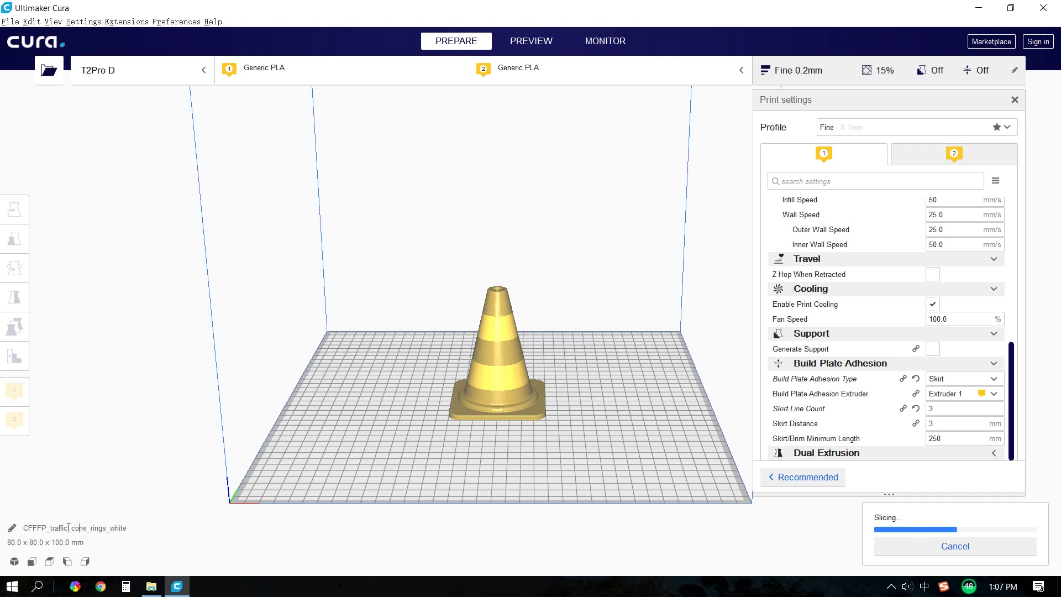
left_click_drag(51, 527, 18, 508)
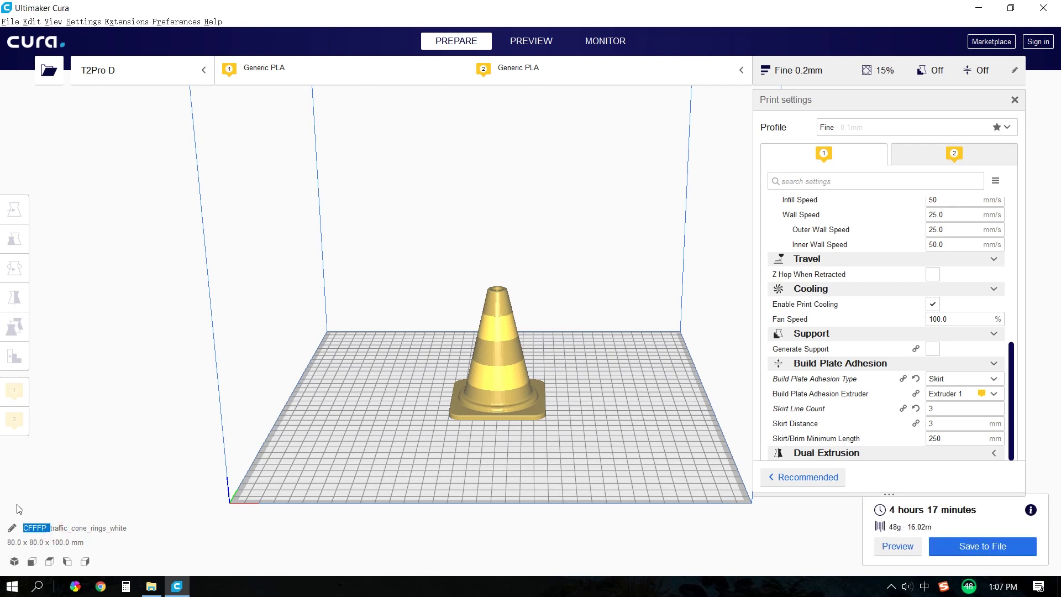
key("BackSpace")
left_click_drag(79, 528, 115, 533)
key("BackSpace")
type("dua")
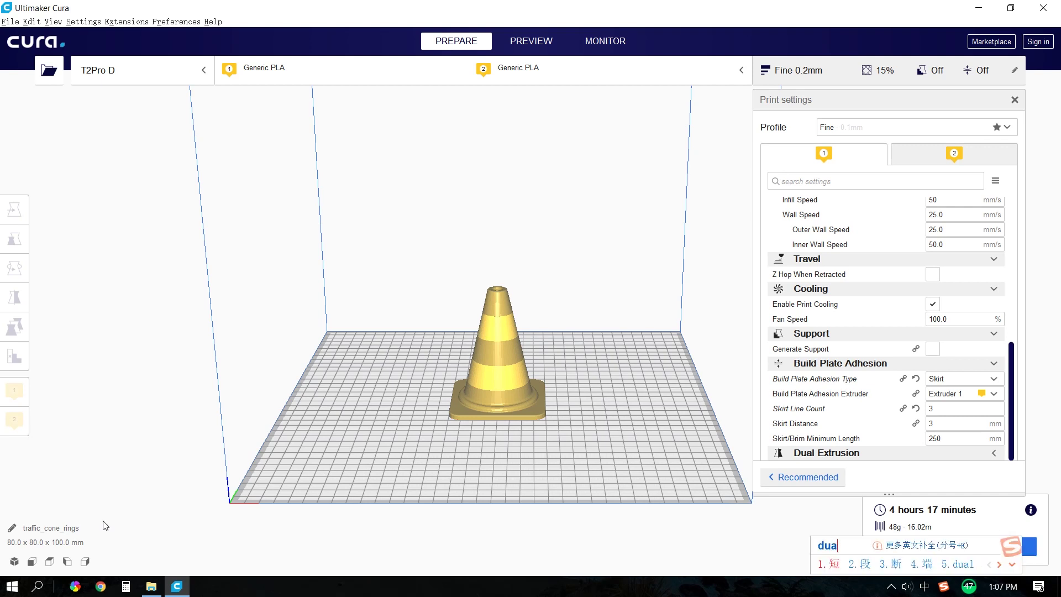
type("l")
key("Escape")
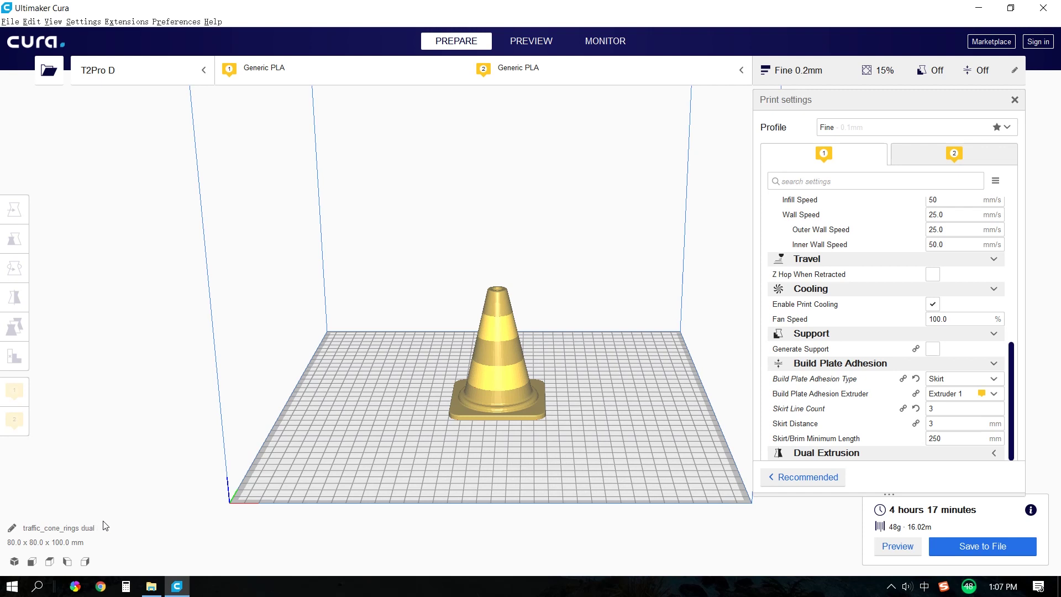
type("col")
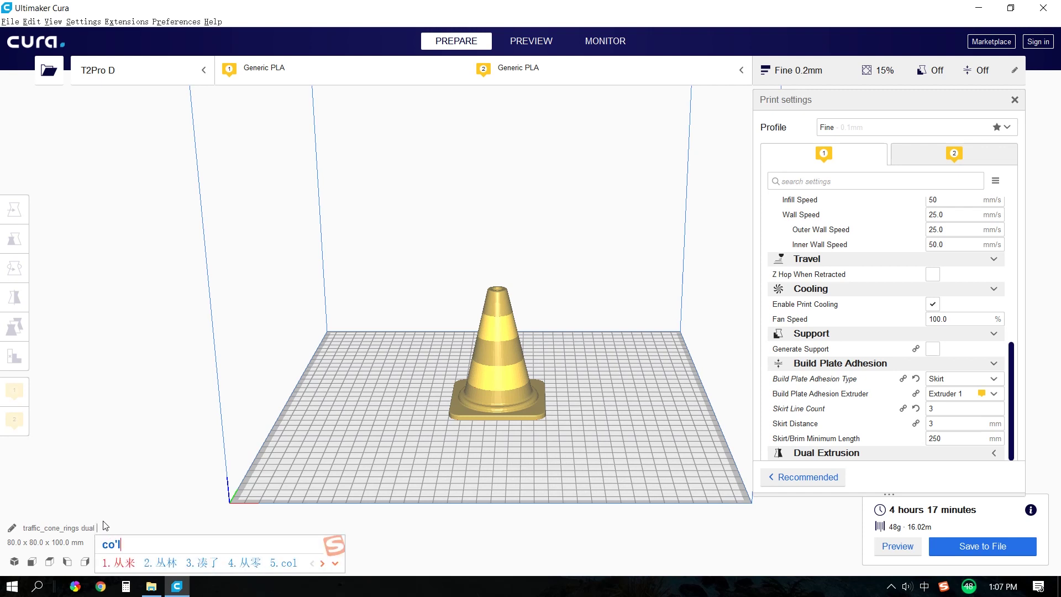
type("or")
key("Escape")
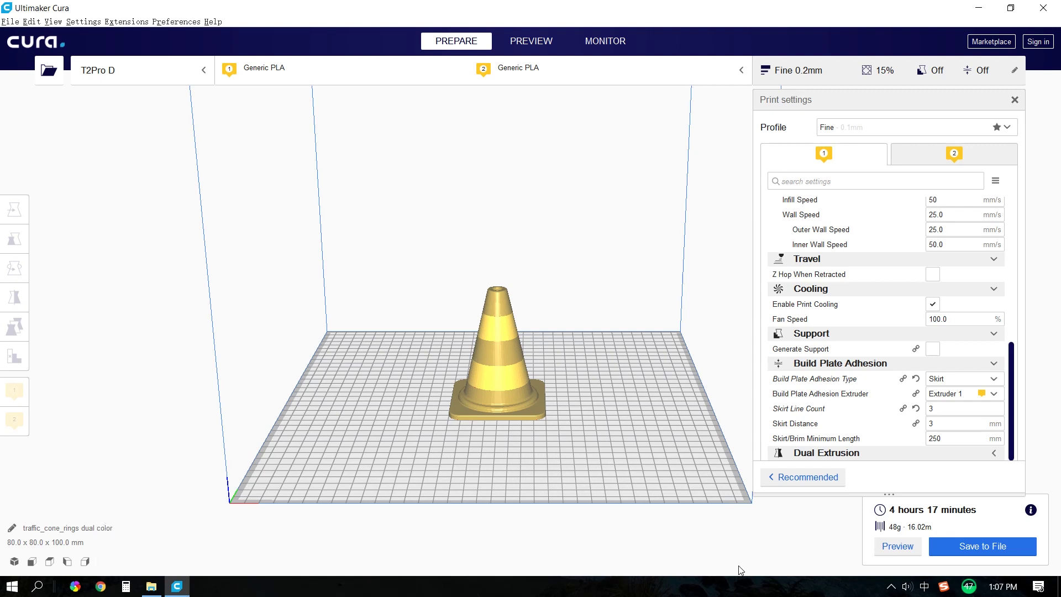
Save the sliced job to USB Drive (G:) as the G-code file "traffic_cone_rings dual color.gcode".
left_click(965, 546)
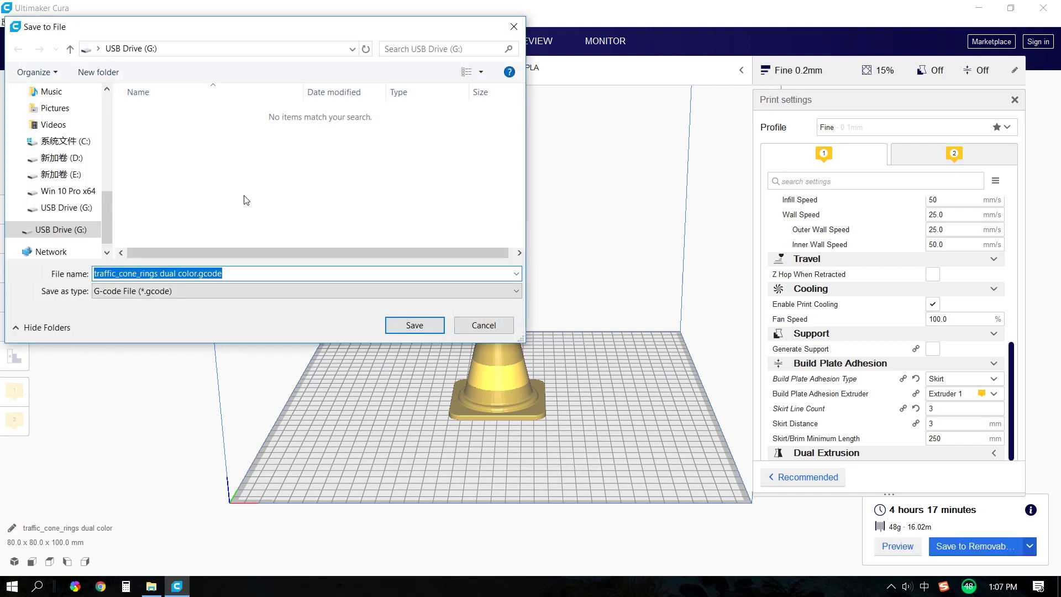
left_click(316, 172)
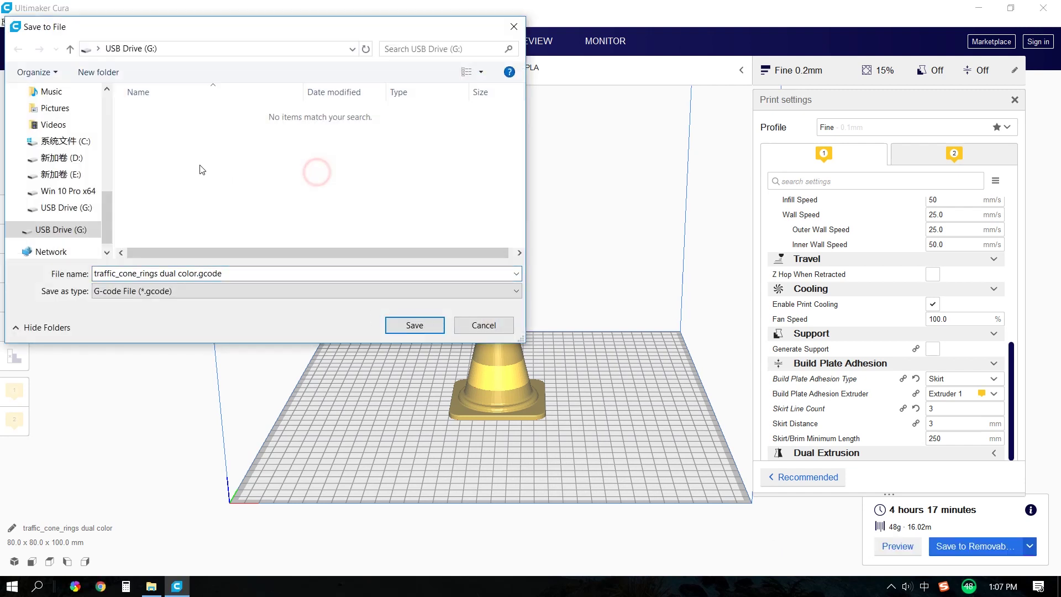
left_click(402, 327)
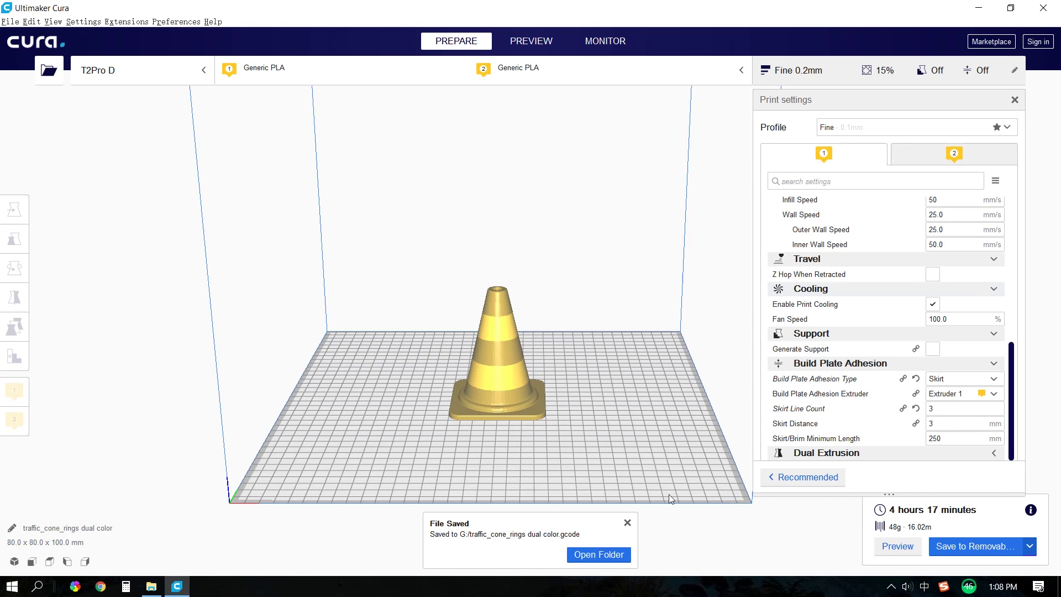
Minimize the slicer, switch to File Explorer and check USB Drive (G:) for the saved G-code file.
left_click(978, 8)
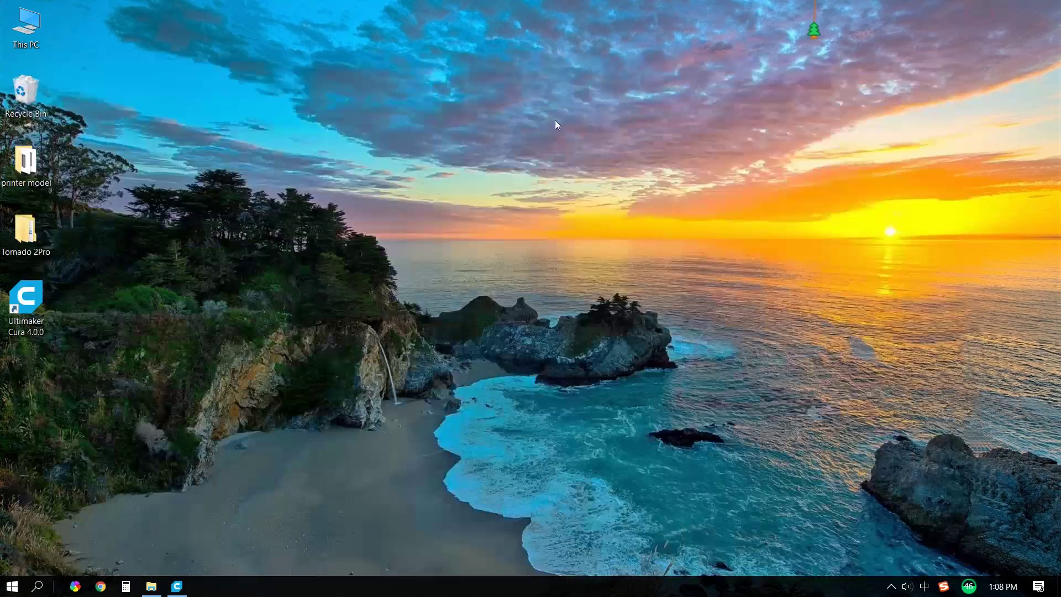
right_click(24, 42)
left_click(50, 24)
scroll(401, 335, "down", 2)
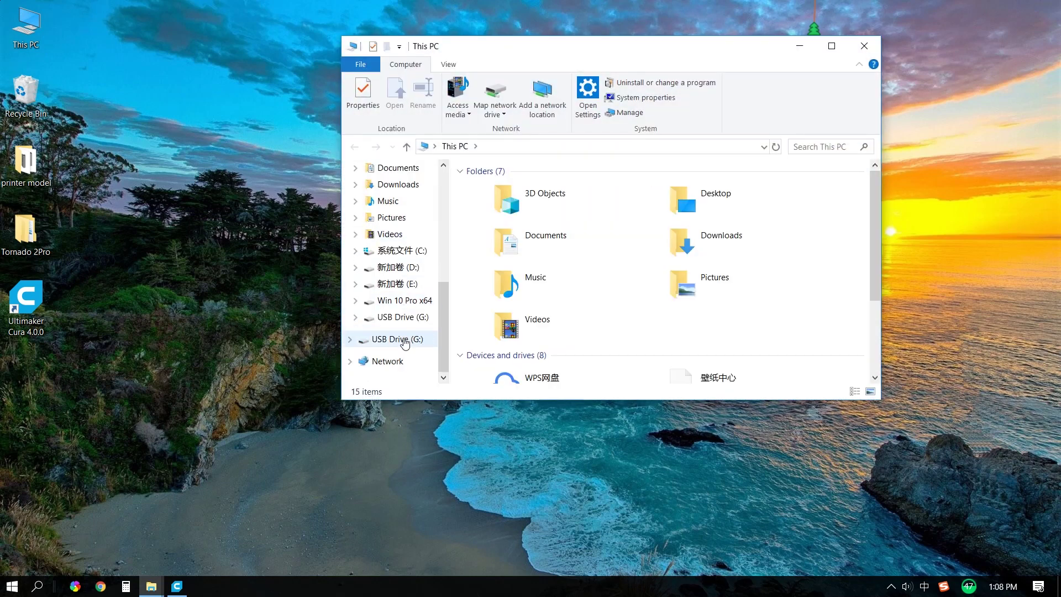
left_click(400, 321)
left_click(525, 208)
left_click(611, 261)
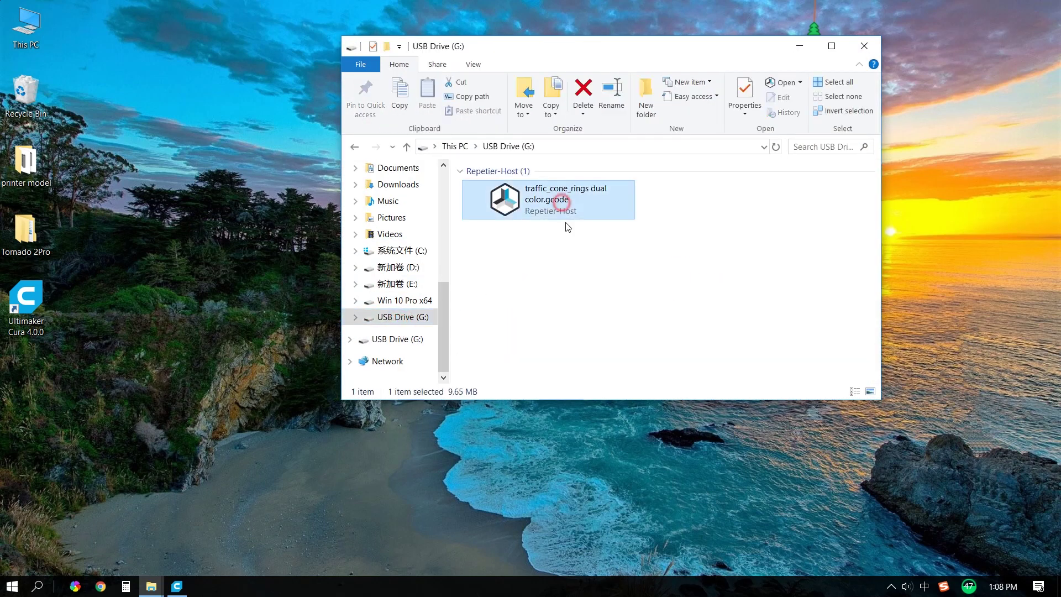
left_click(563, 211)
left_click(635, 265)
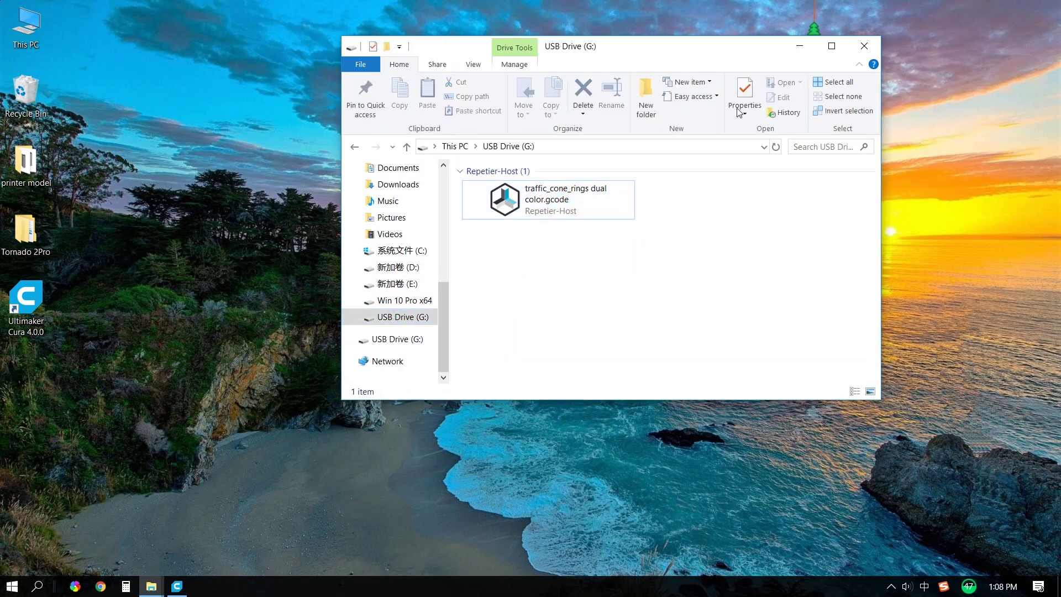
Close the File Explorer window and quit Ultimaker Cura.
left_click(862, 51)
right_click(377, 225)
left_click(450, 269)
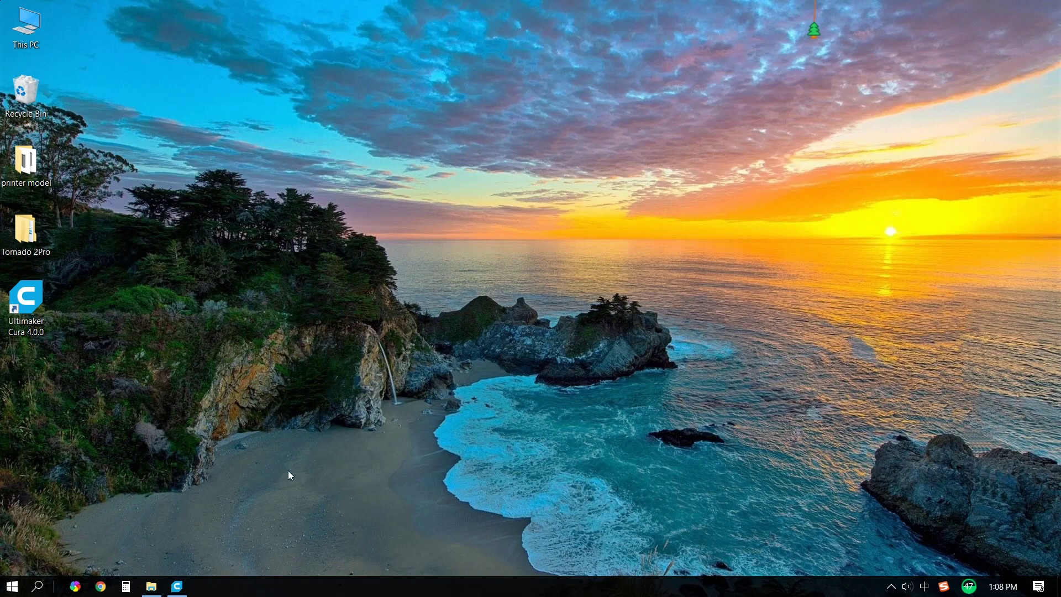
mouse_move(177, 586)
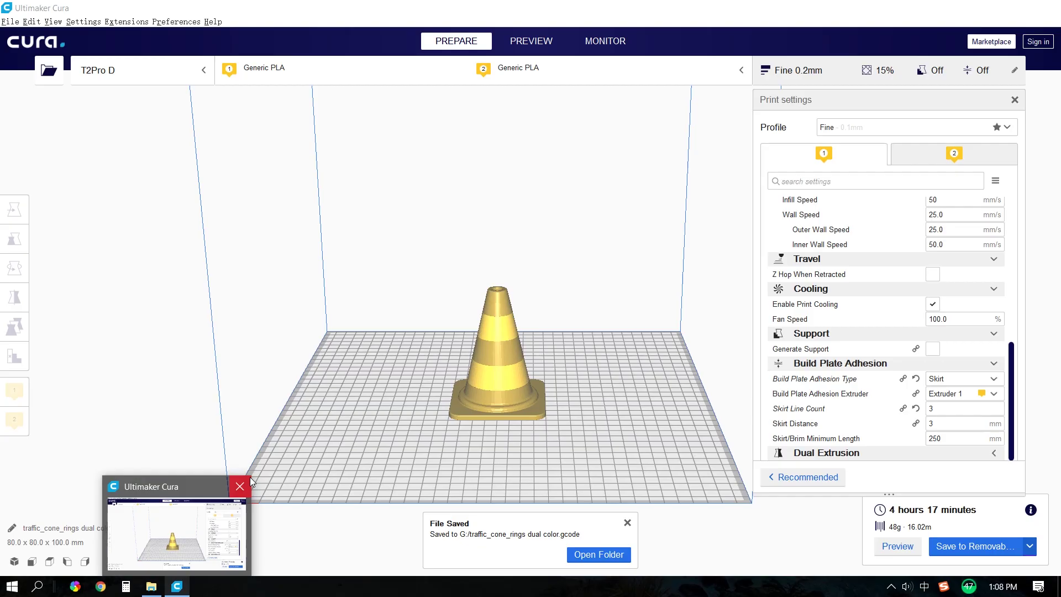
left_click(243, 485)
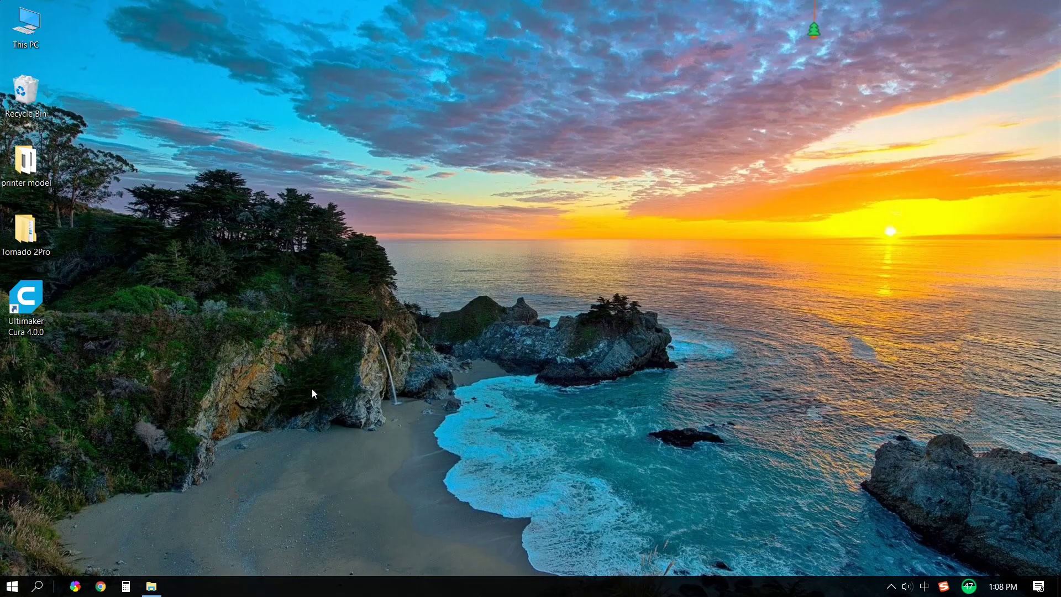